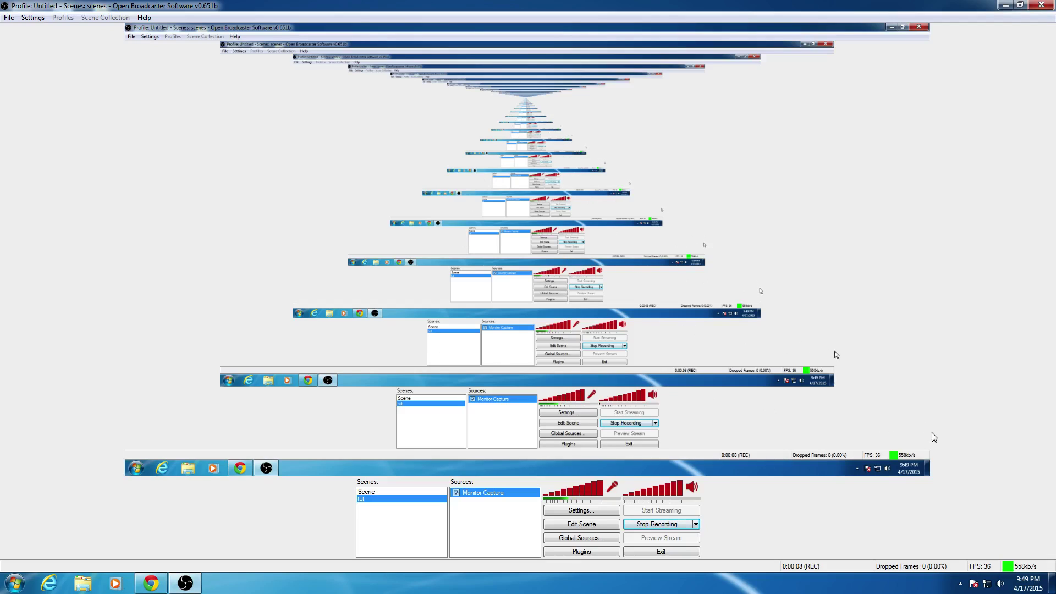
- Show the NVIDIA tray icon's context menu from the hidden icons, reopening it once
left_click(960, 584)
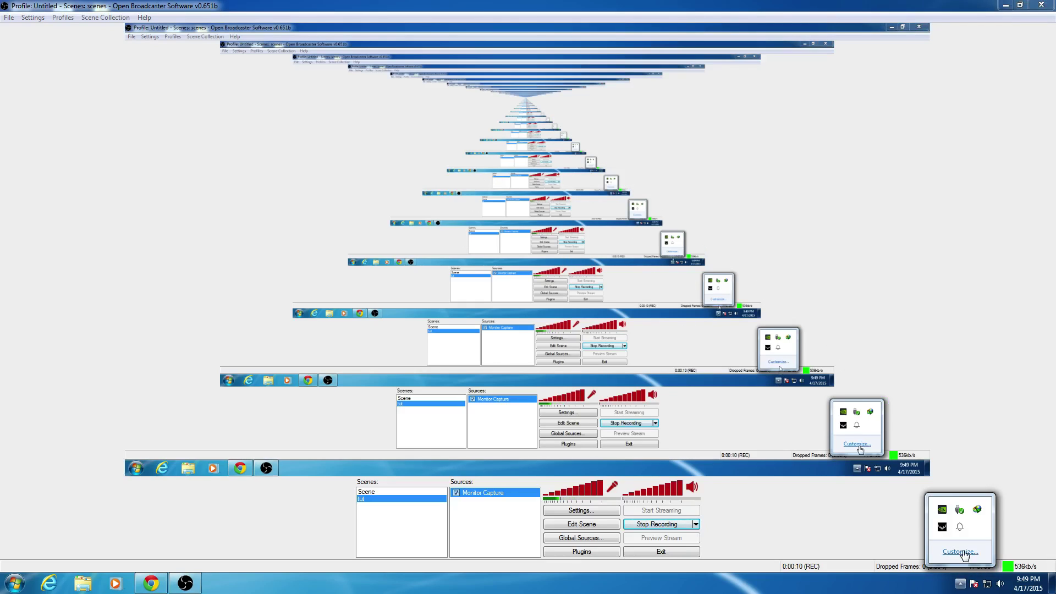
right_click(943, 512)
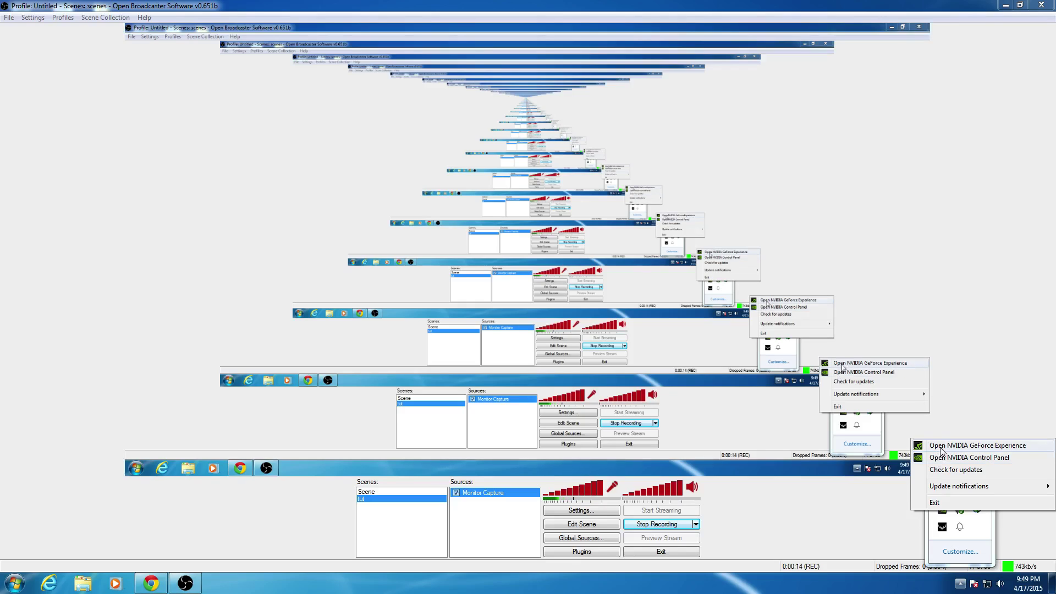
left_click(883, 524)
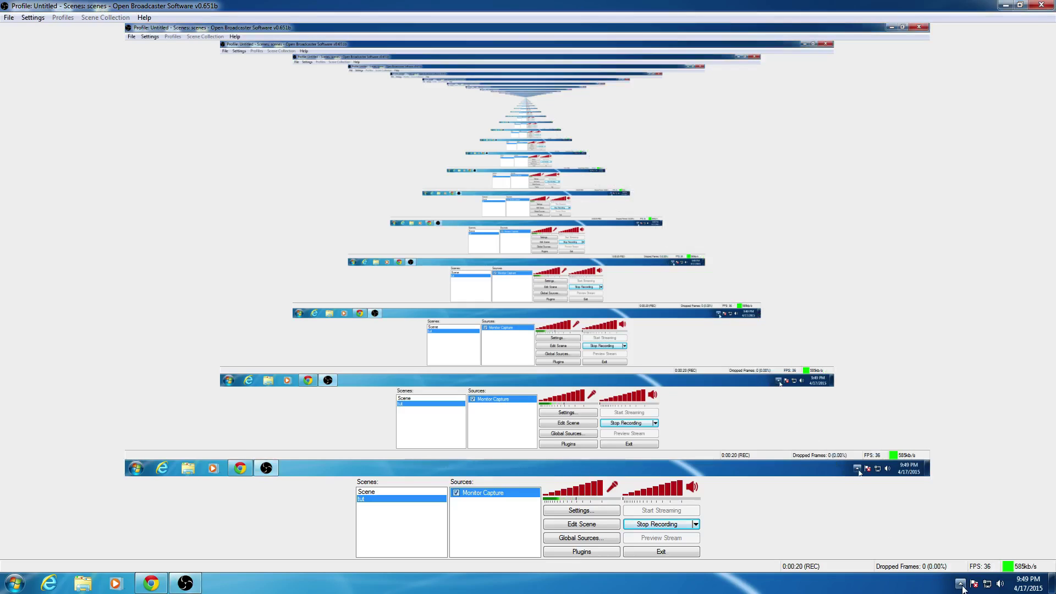
left_click(959, 583)
right_click(944, 516)
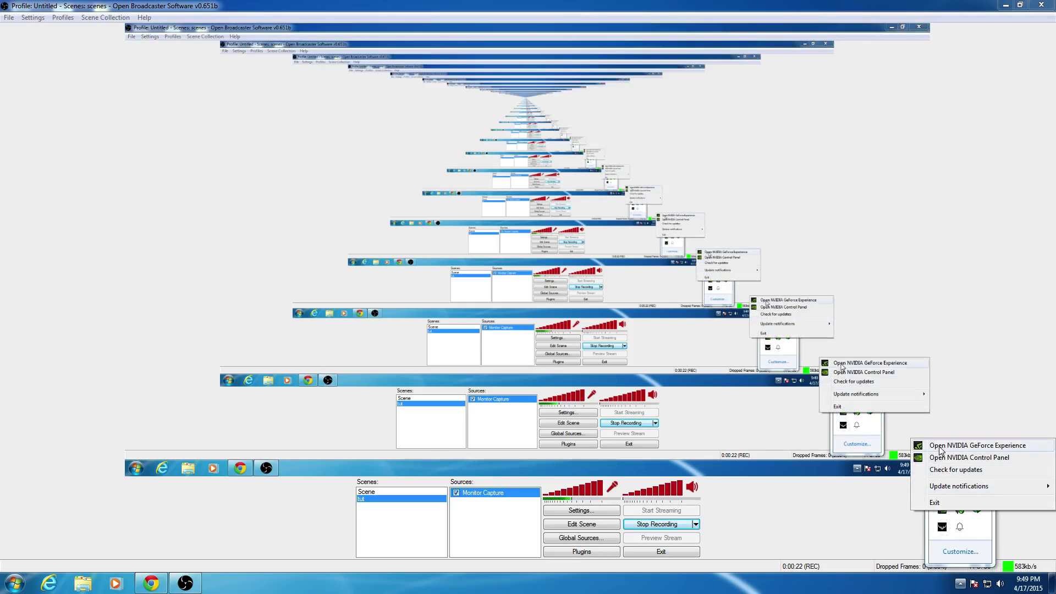
- Launch GeForce Experience and view this PC's My Rig system details
left_click(940, 446)
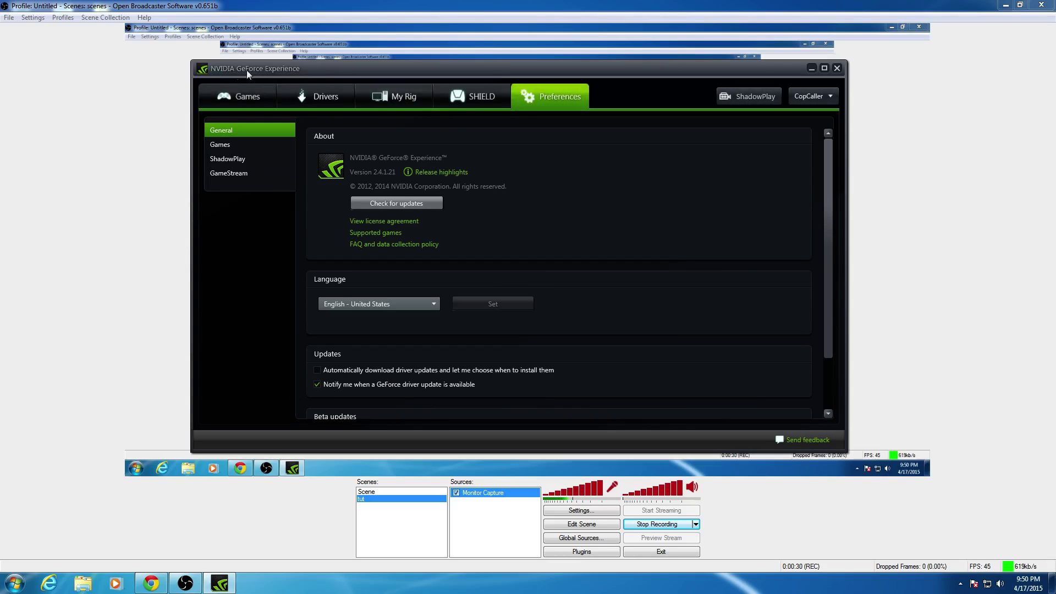
left_click_drag(371, 68, 315, 77)
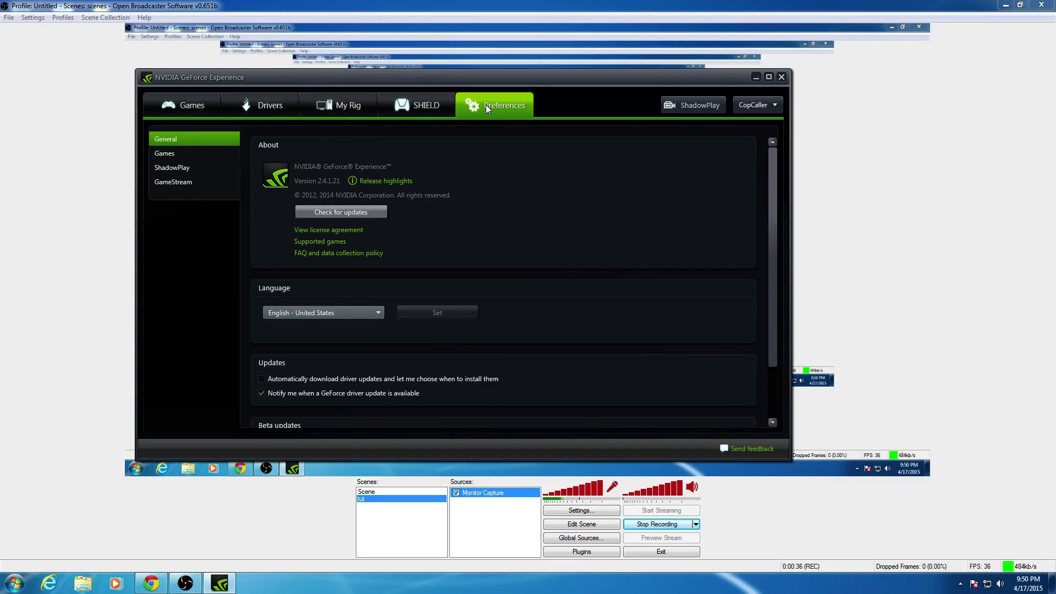
left_click(343, 108)
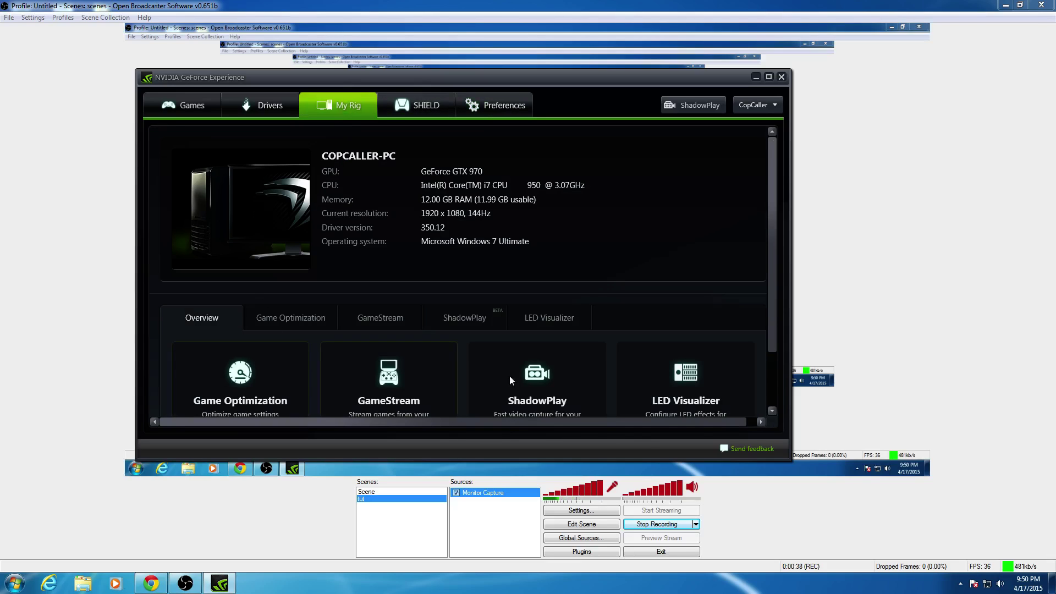
scroll(774, 315, "down", 2)
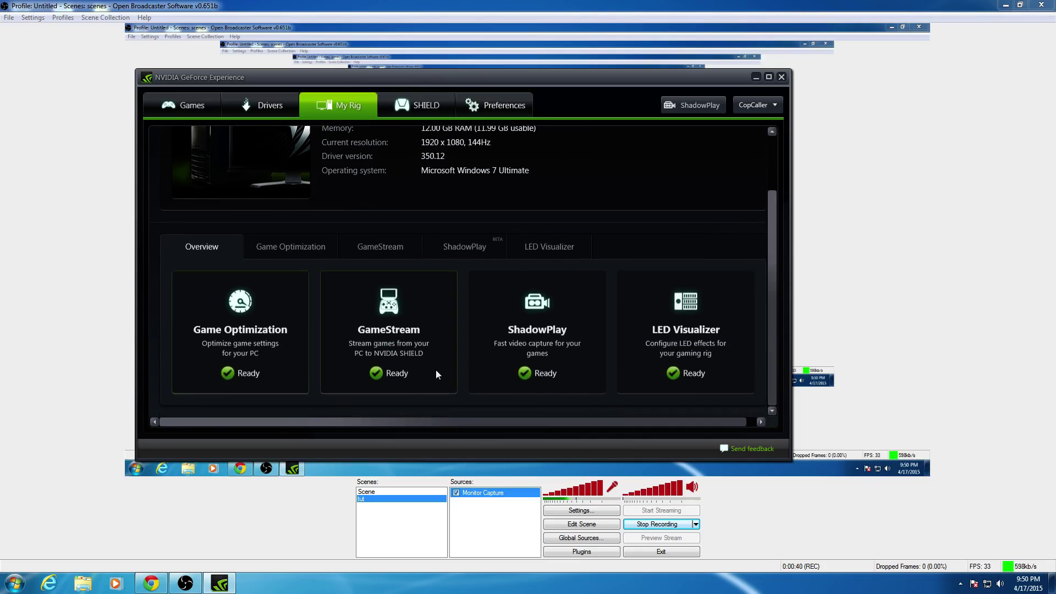
- Browse the rig's feature cards, including LED Visualizer requirements, and return to Overview
left_click(290, 246)
left_click(380, 247)
left_click(464, 256)
left_click(548, 256)
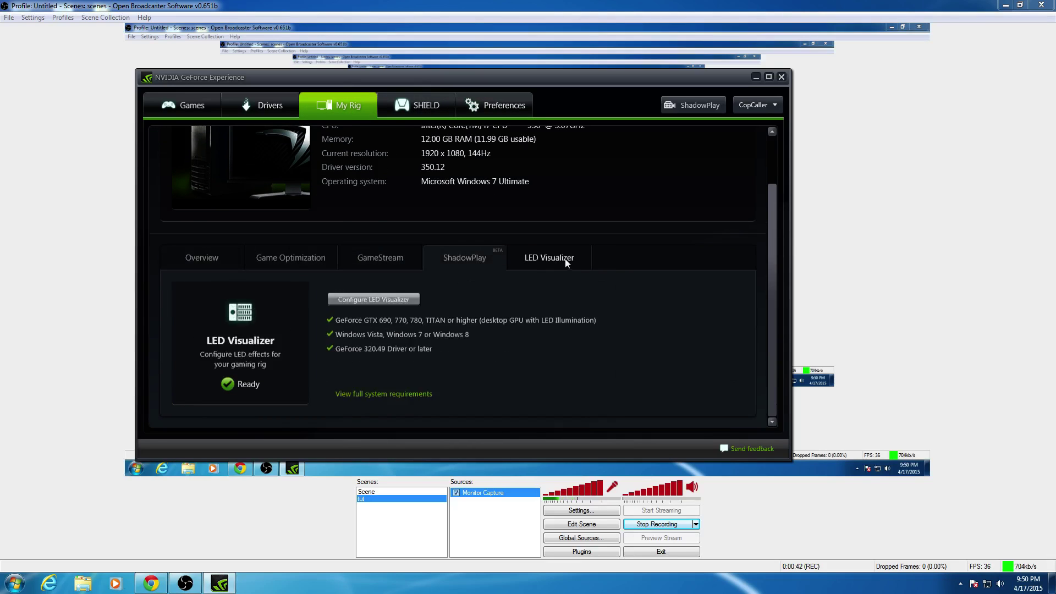
left_click(202, 257)
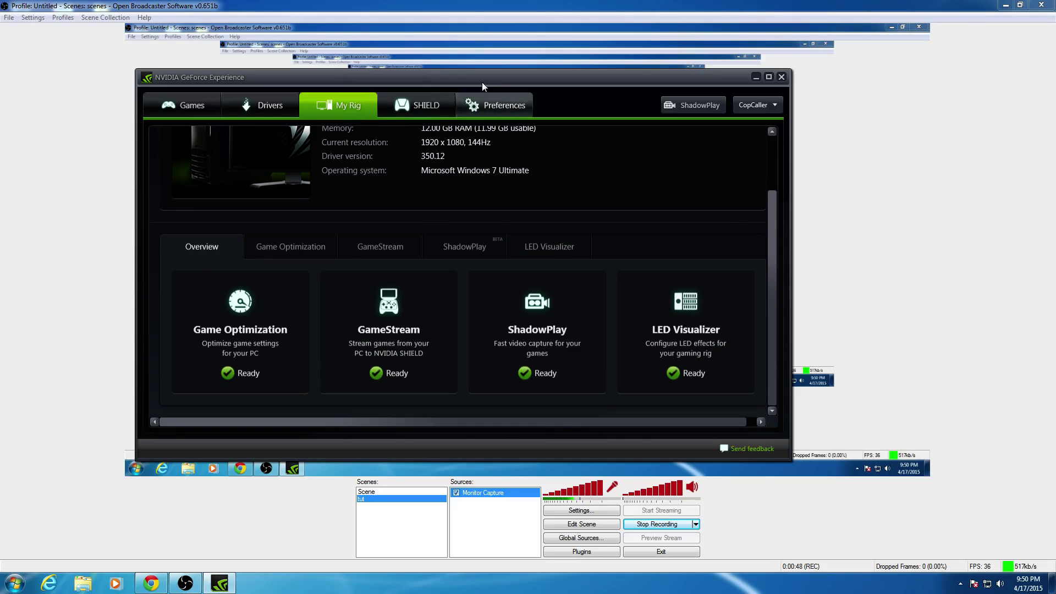
mouse_move(484, 81)
left_mouse_down()
mouse_move(446, 77)
mouse_move(544, 94)
left_mouse_up()
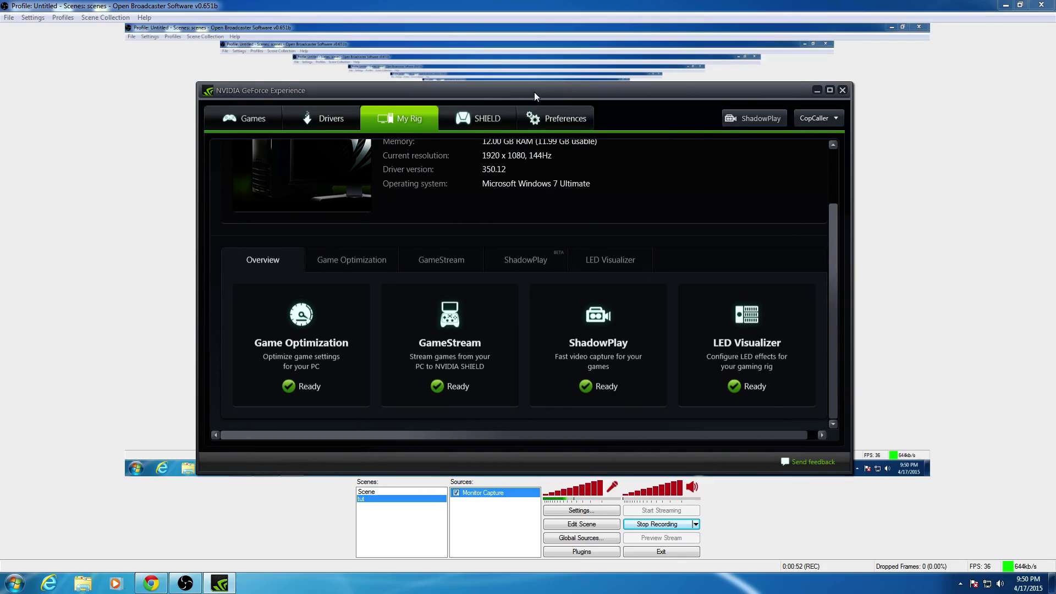
mouse_move(535, 92)
left_mouse_down()
mouse_move(496, 91)
mouse_move(633, 87)
left_mouse_up()
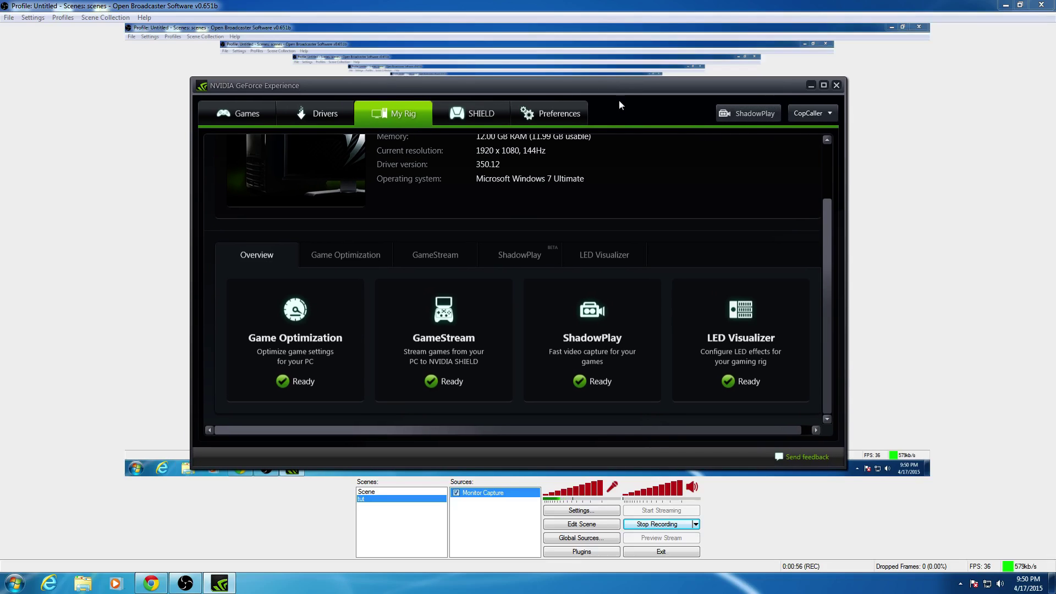
left_click_drag(440, 83, 413, 78)
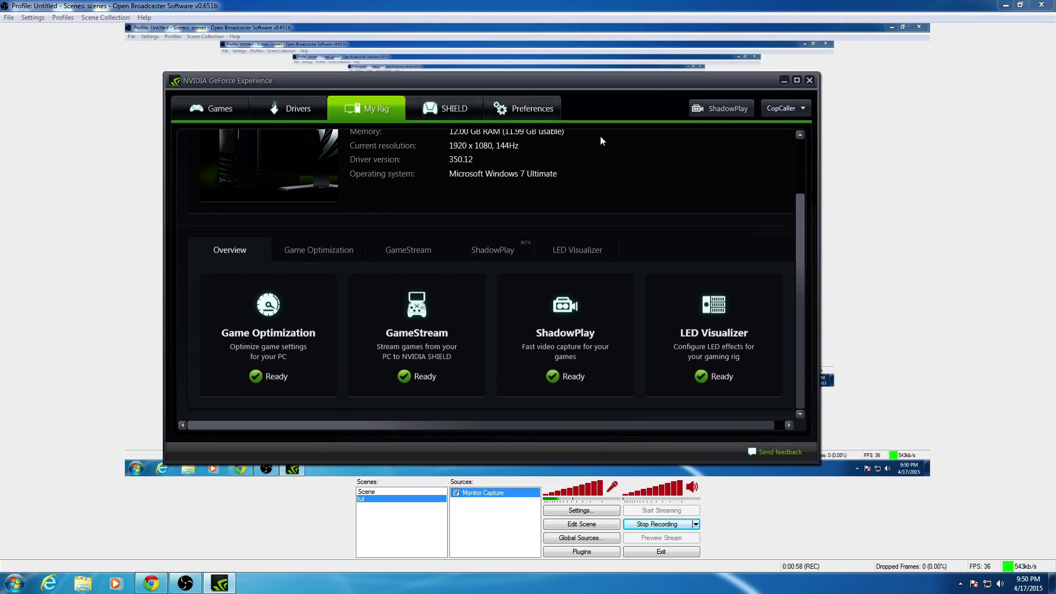
- Go from Preferences through GameStream to ShadowPlay's keyboard shortcuts and recording locations
left_click(532, 111)
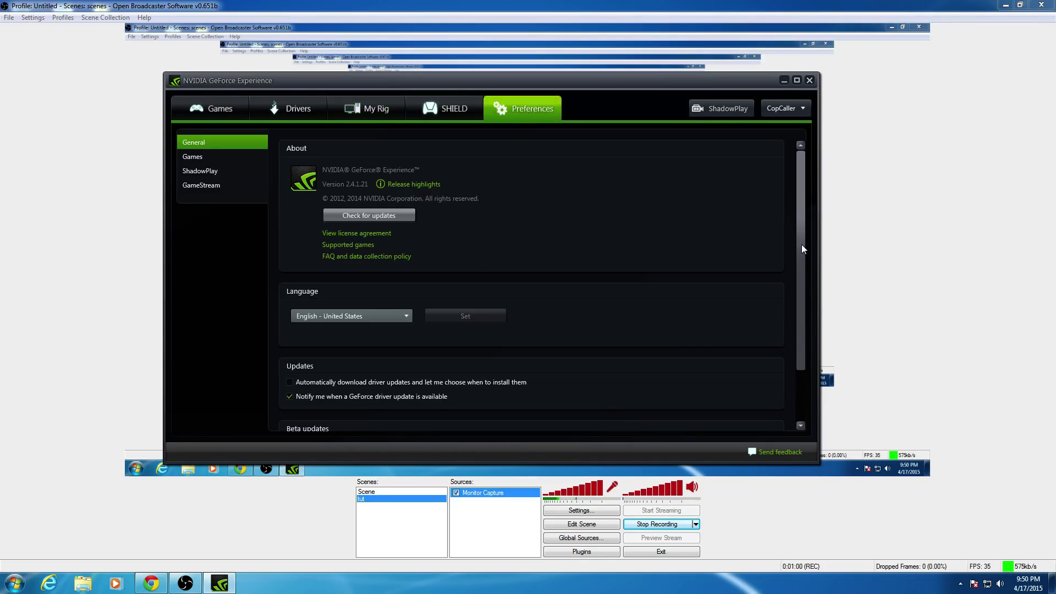
left_click(210, 186)
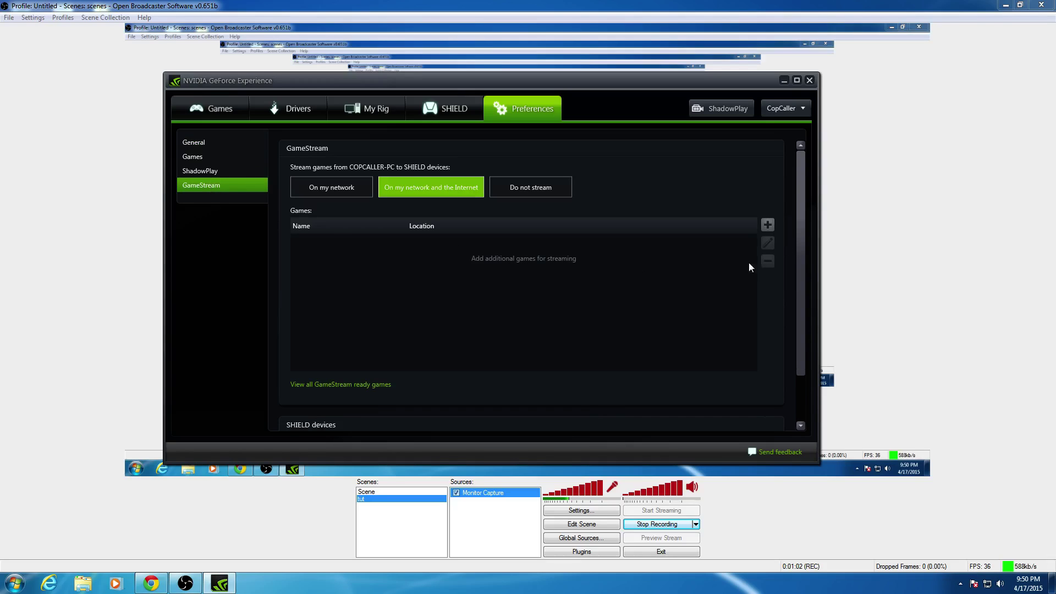
left_click_drag(801, 211, 784, 219)
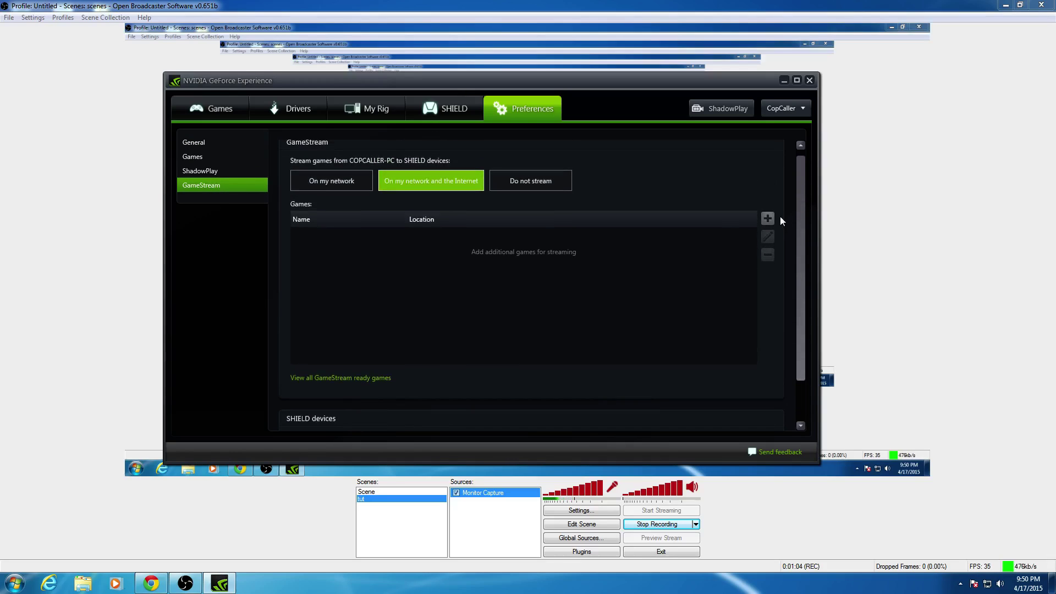
left_click(215, 173)
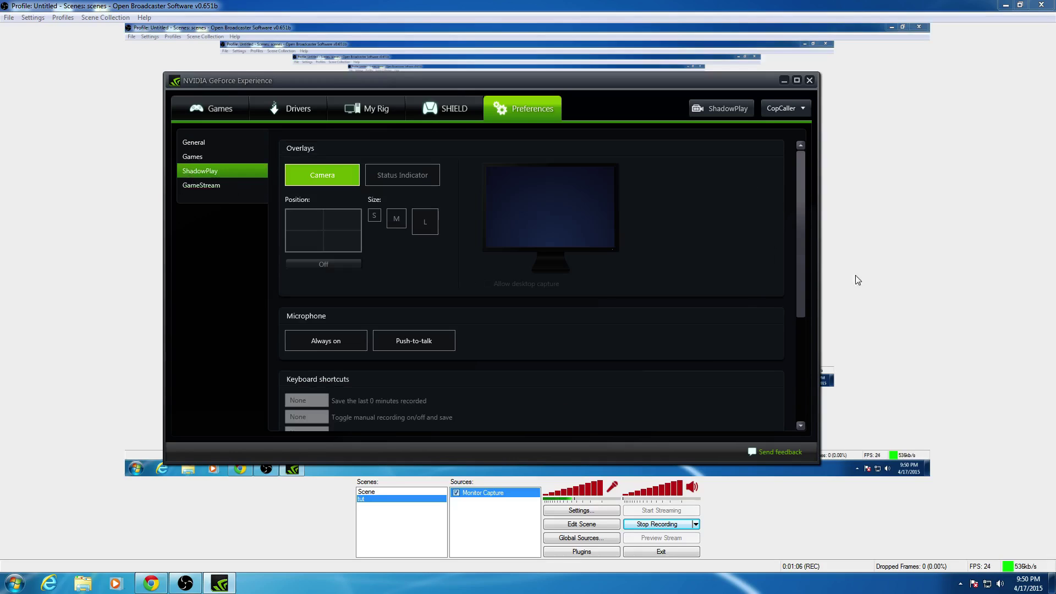
left_click_drag(801, 241, 799, 358)
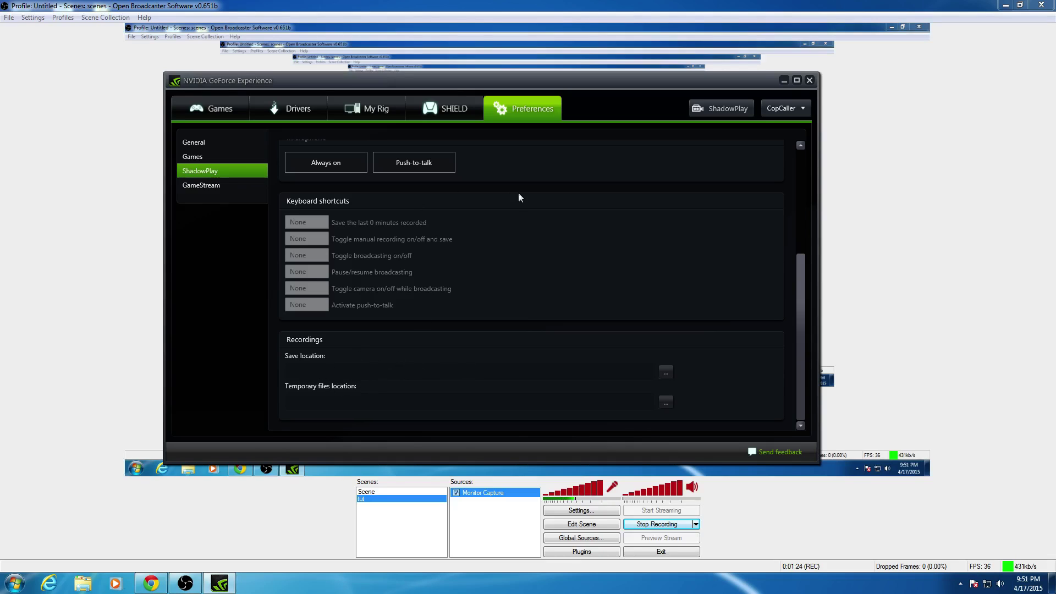
left_click_drag(590, 85, 608, 76)
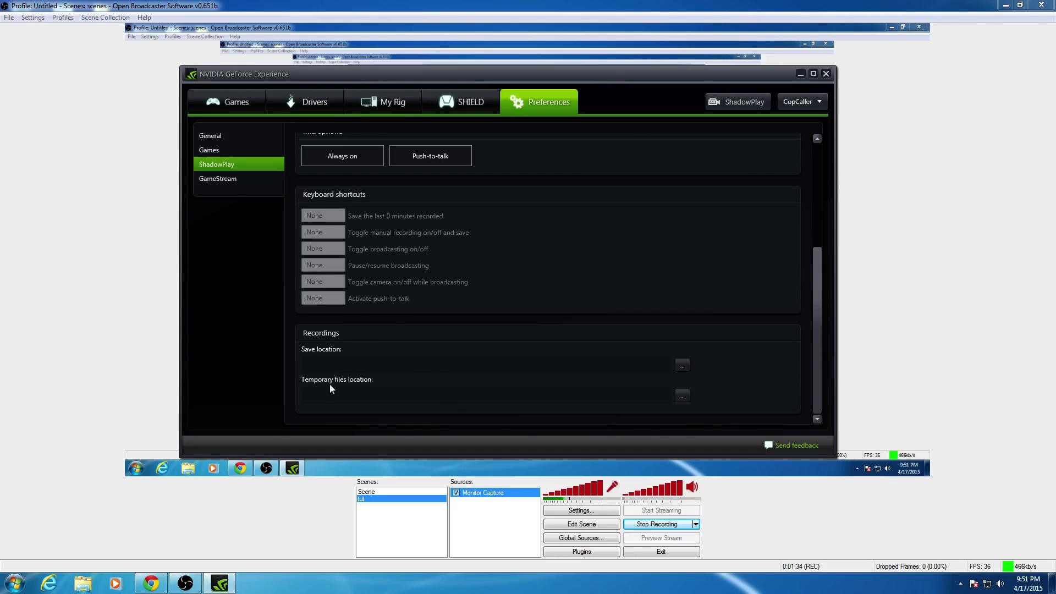
- Turn ShadowPlay on in its capture panel, keeping Shadow & Manual recording mode
left_click_drag(585, 73, 574, 70)
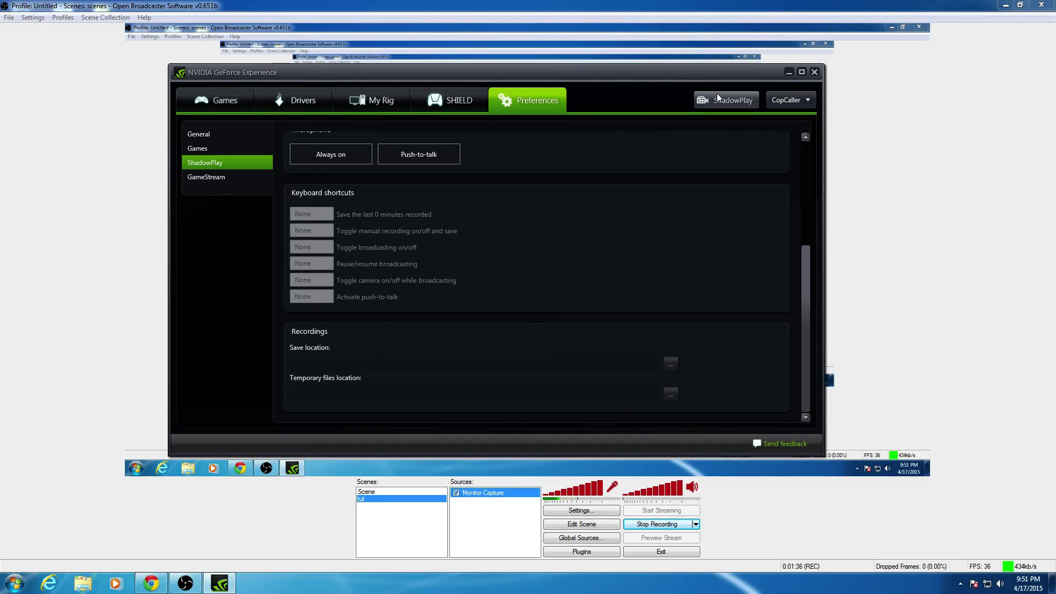
left_click(732, 100)
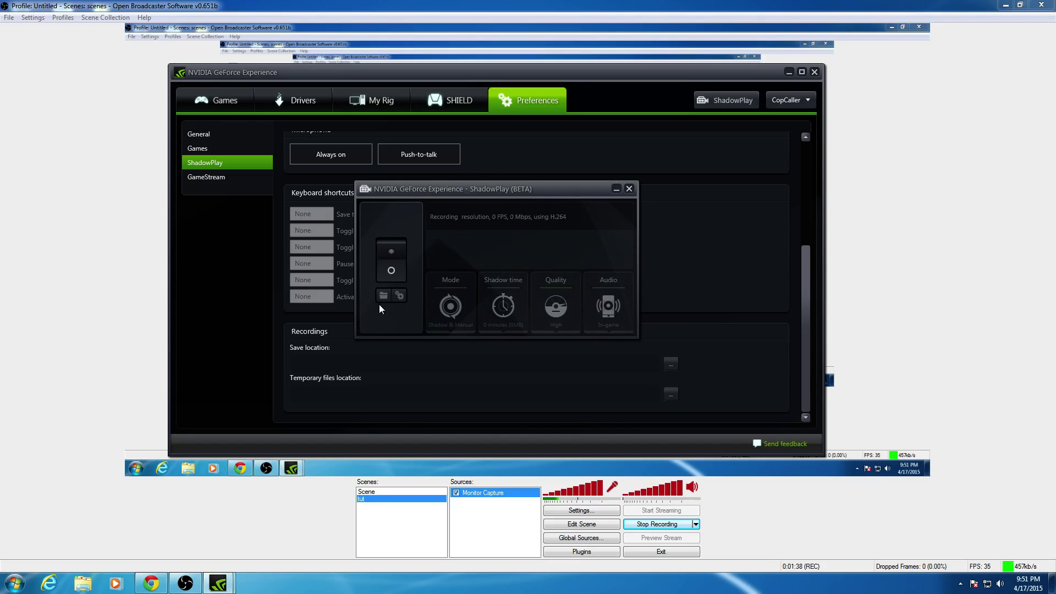
left_click_drag(488, 191, 448, 162)
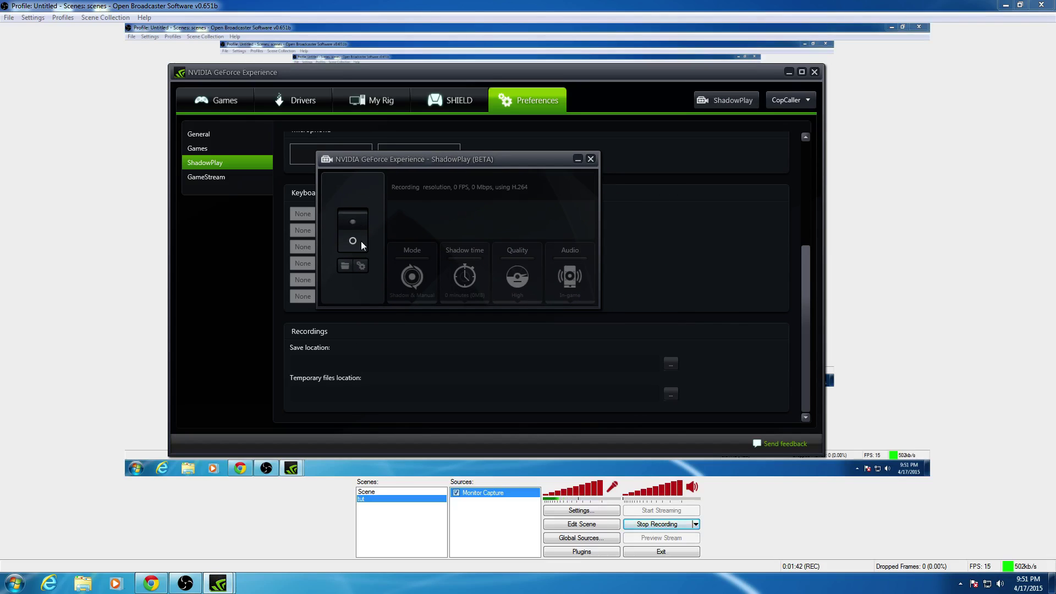
left_click(352, 239)
left_click(411, 278)
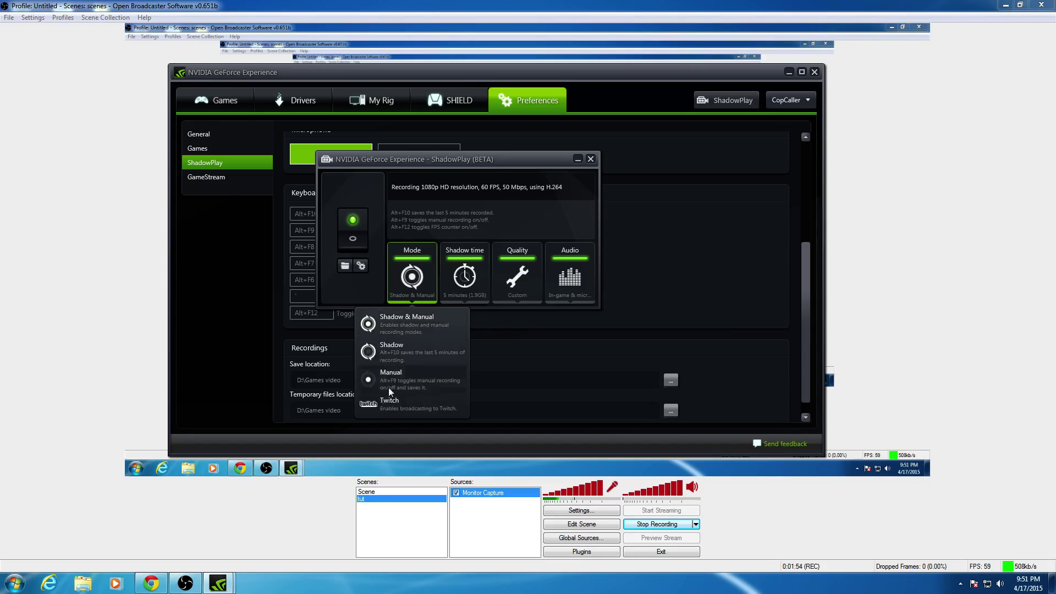
left_click(417, 274)
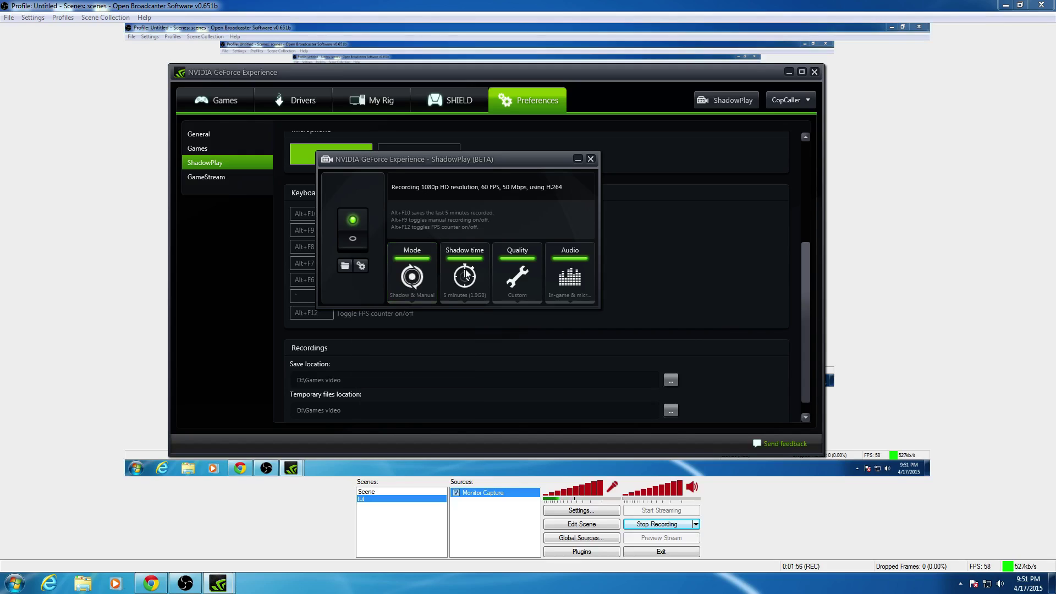
- Set ShadowPlay recording quality to custom 1080p HD at 60 FPS
left_click(523, 272)
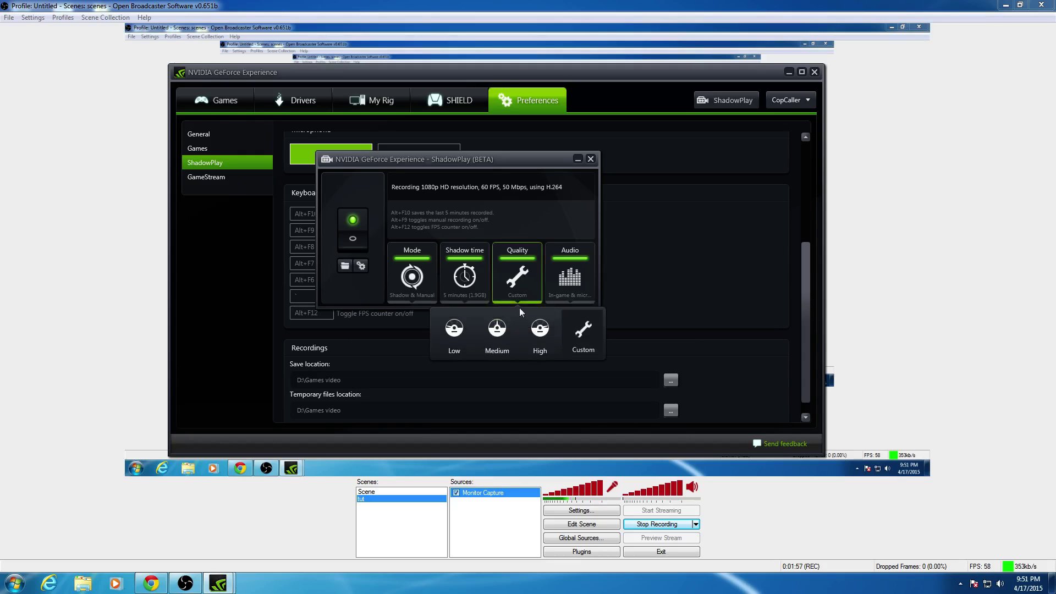
left_click(581, 332)
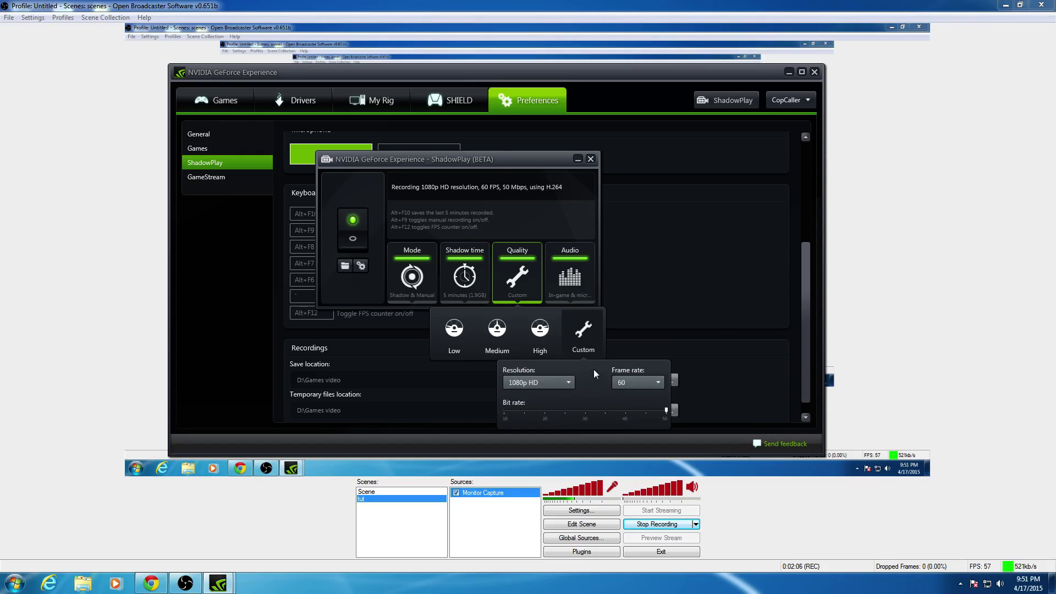
left_click(532, 159)
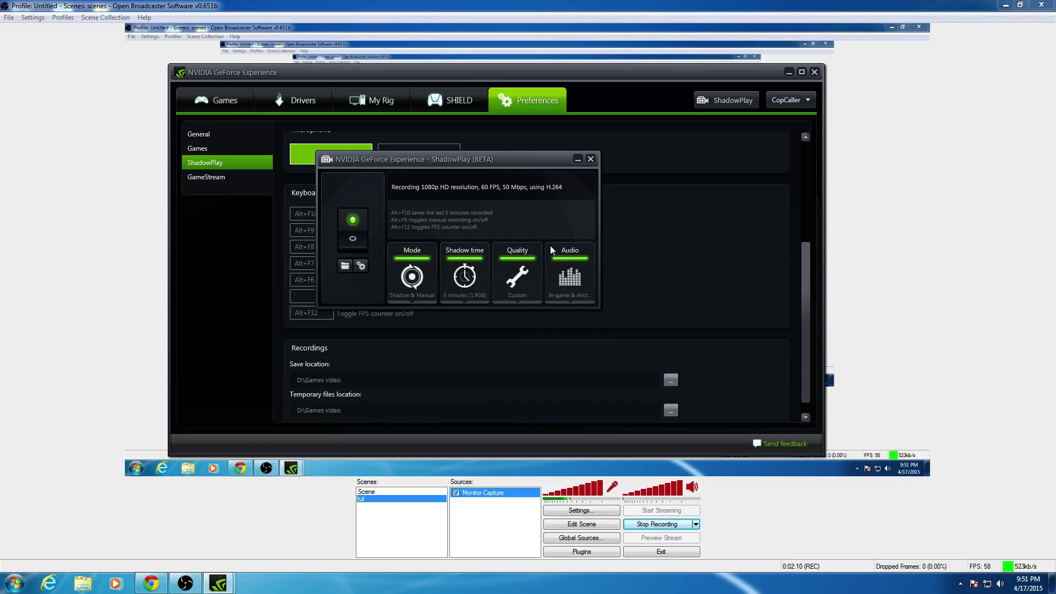
- Keep audio capture on in-game and microphone, then close the ShadowPlay panel
left_click(573, 278)
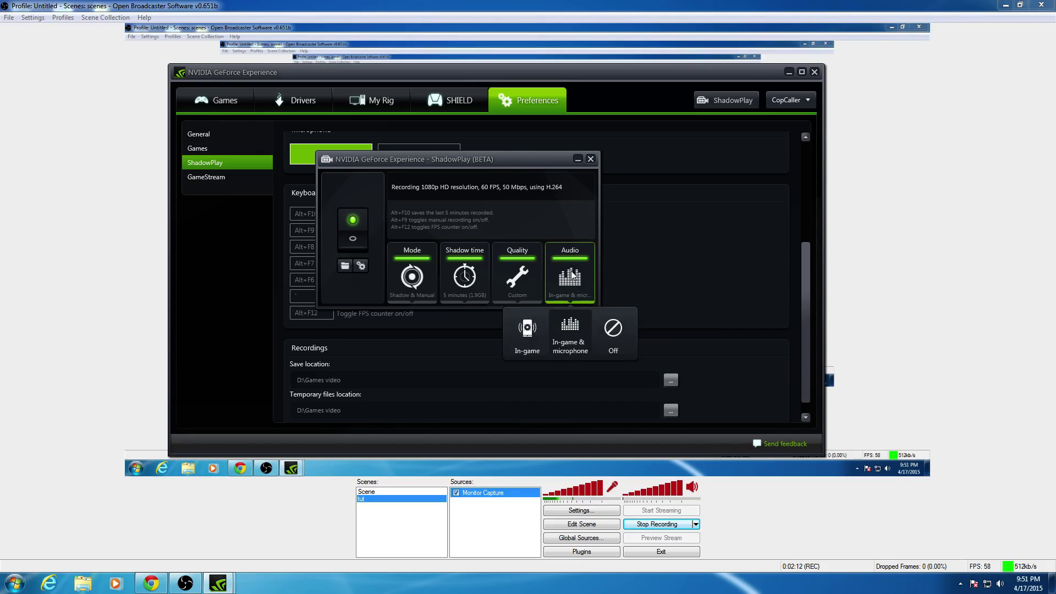
left_click(571, 334)
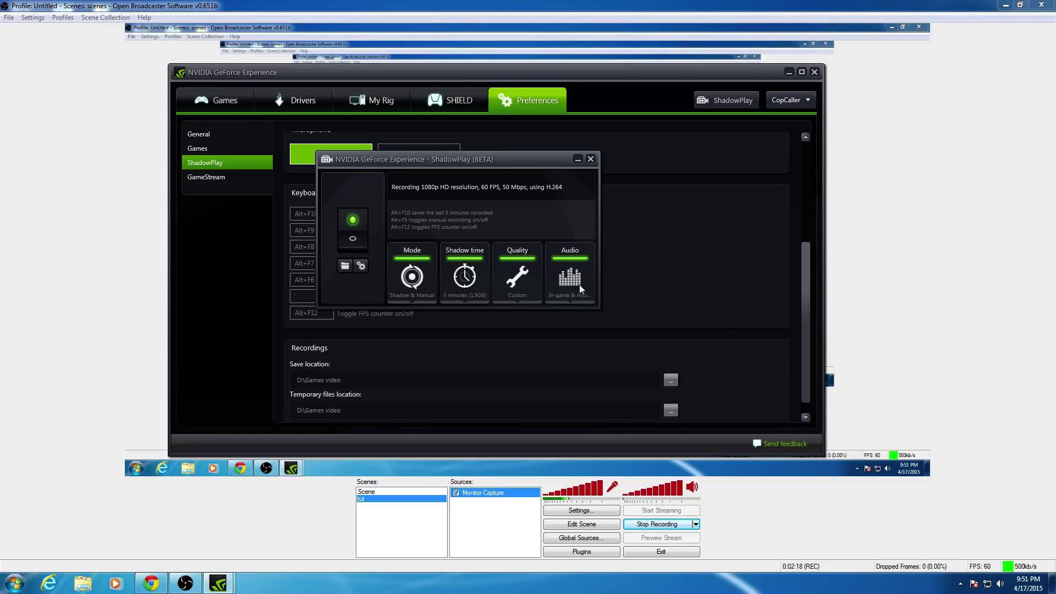
left_click(414, 279)
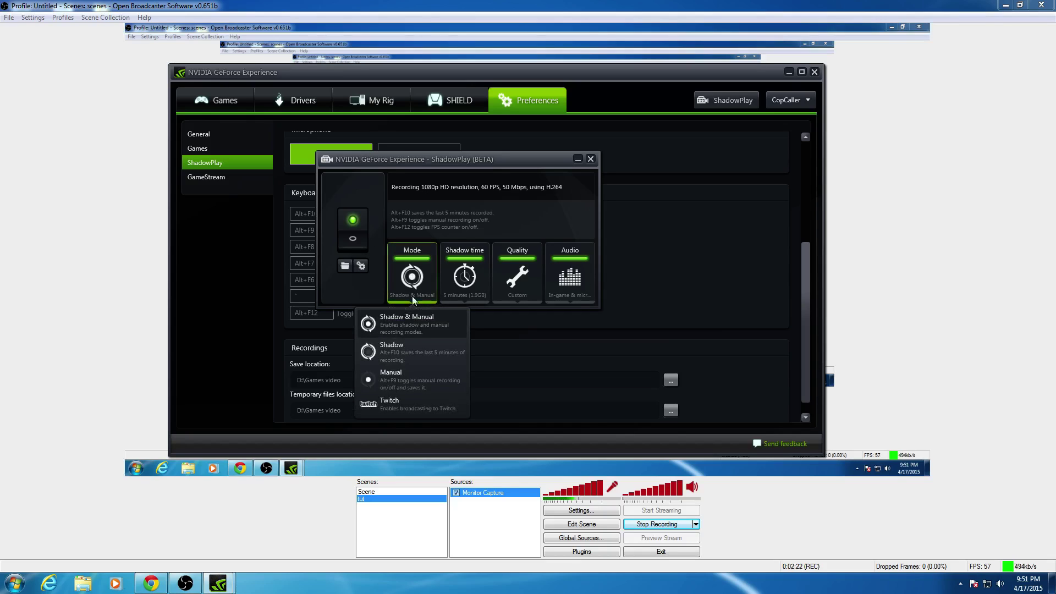
left_click(504, 173)
left_click(591, 160)
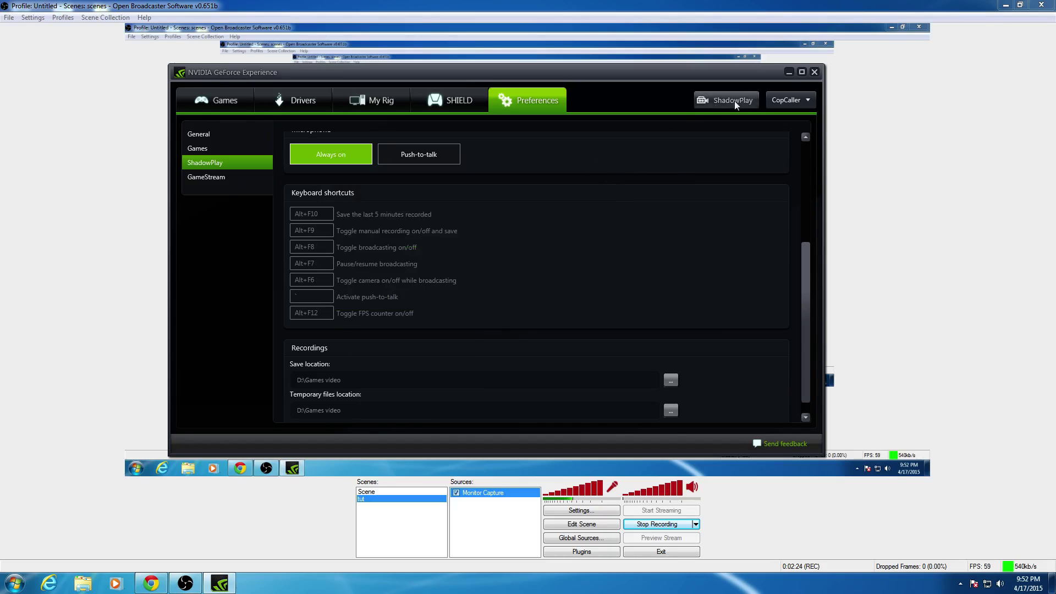
left_click(206, 177)
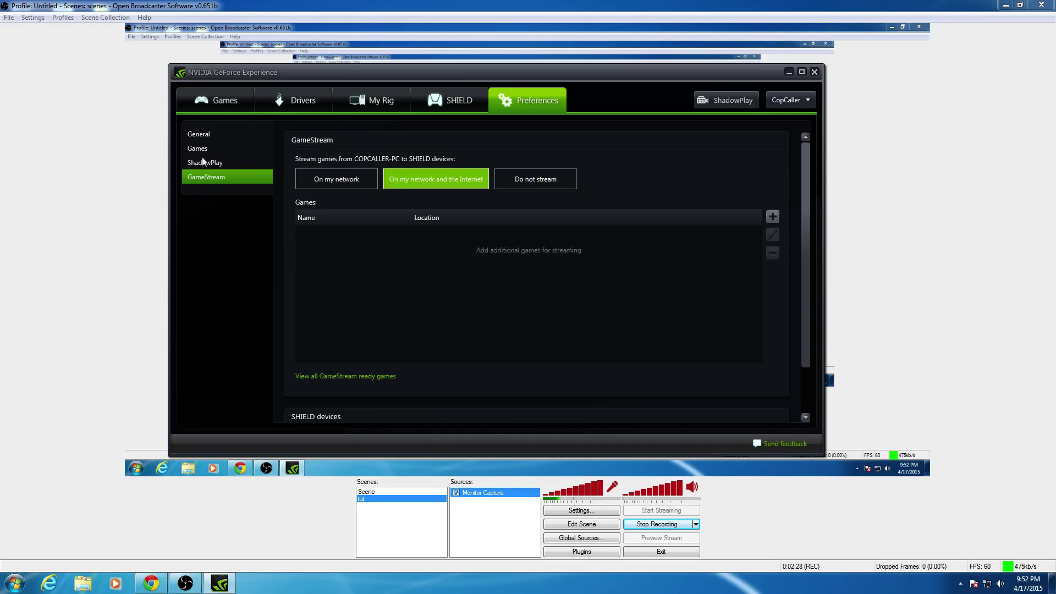
left_click(204, 161)
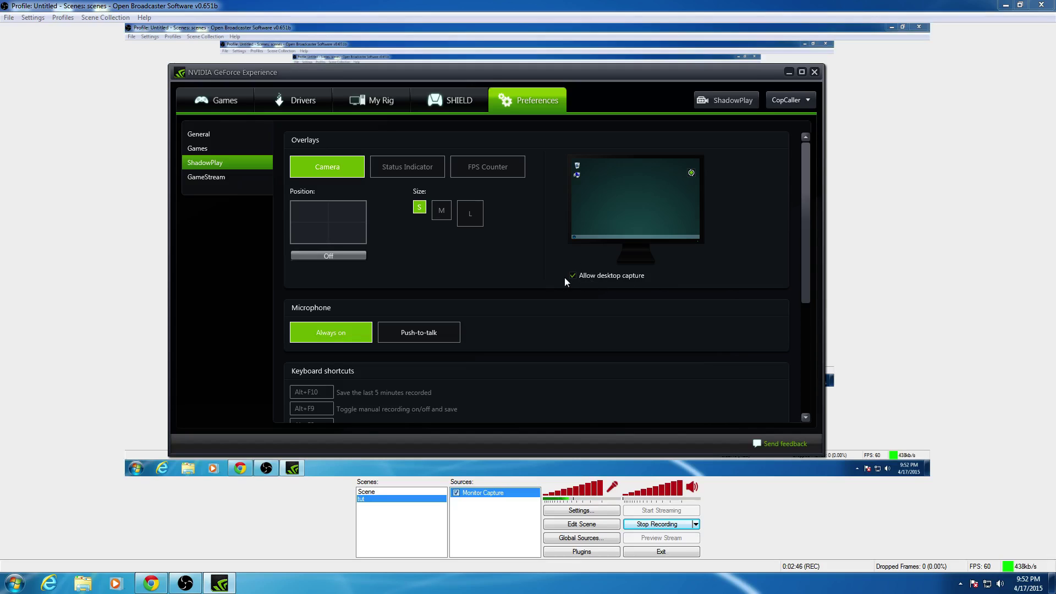
left_click_drag(804, 247, 804, 330)
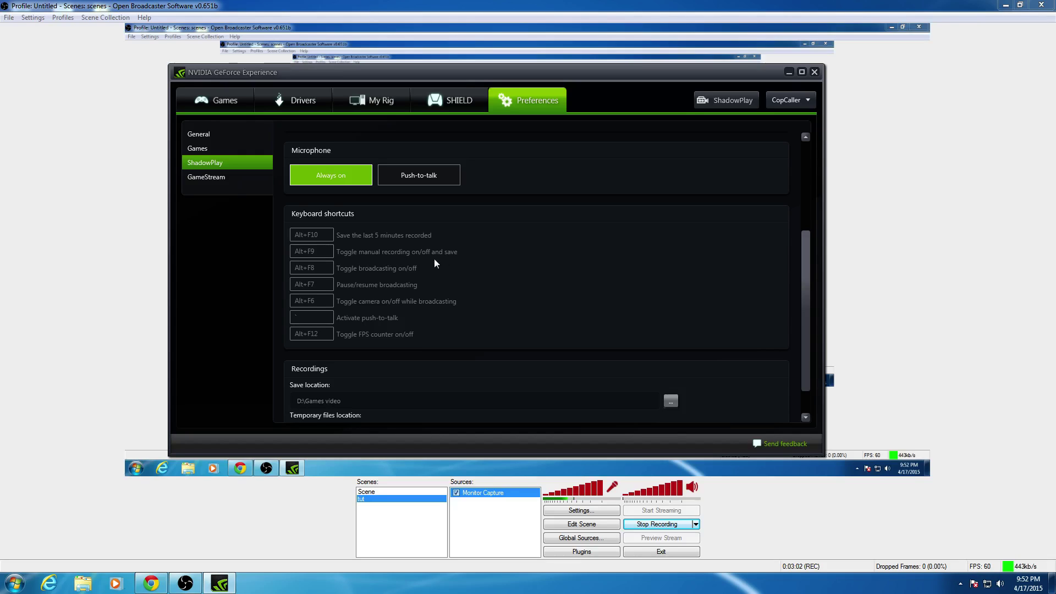
left_click_drag(807, 276, 807, 309)
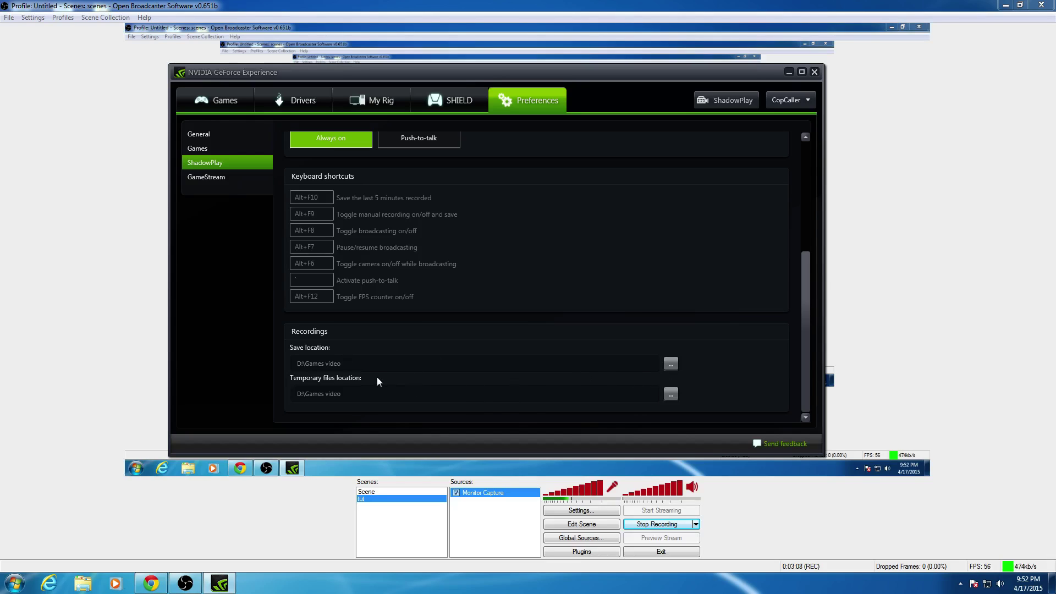
left_click_drag(807, 303, 806, 165)
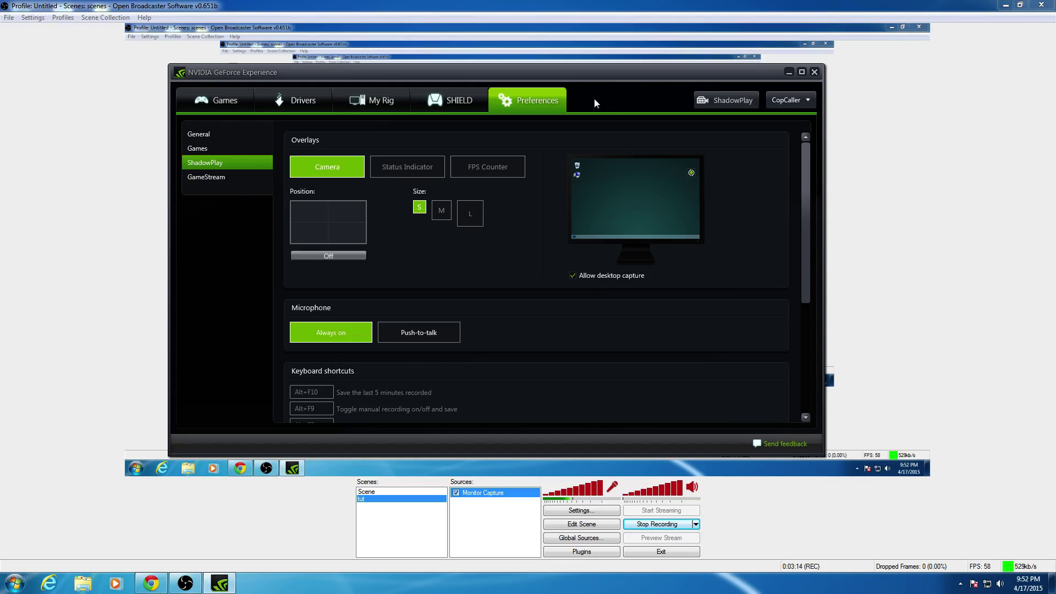
- Change the ShadowPlay panel's mode from recording to Twitch broadcasting
left_click(727, 96)
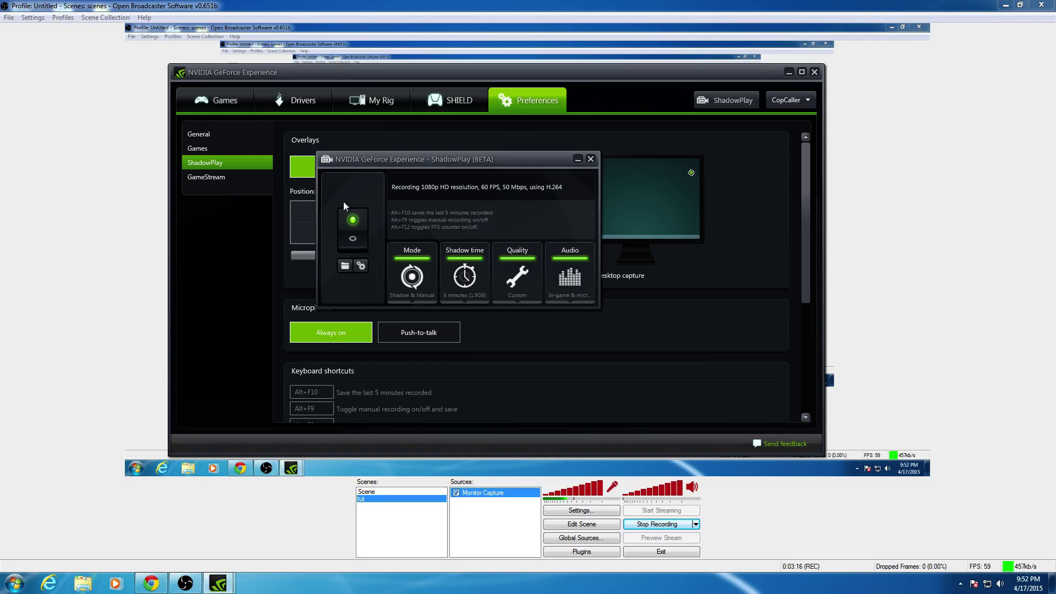
left_click_drag(440, 159, 435, 132)
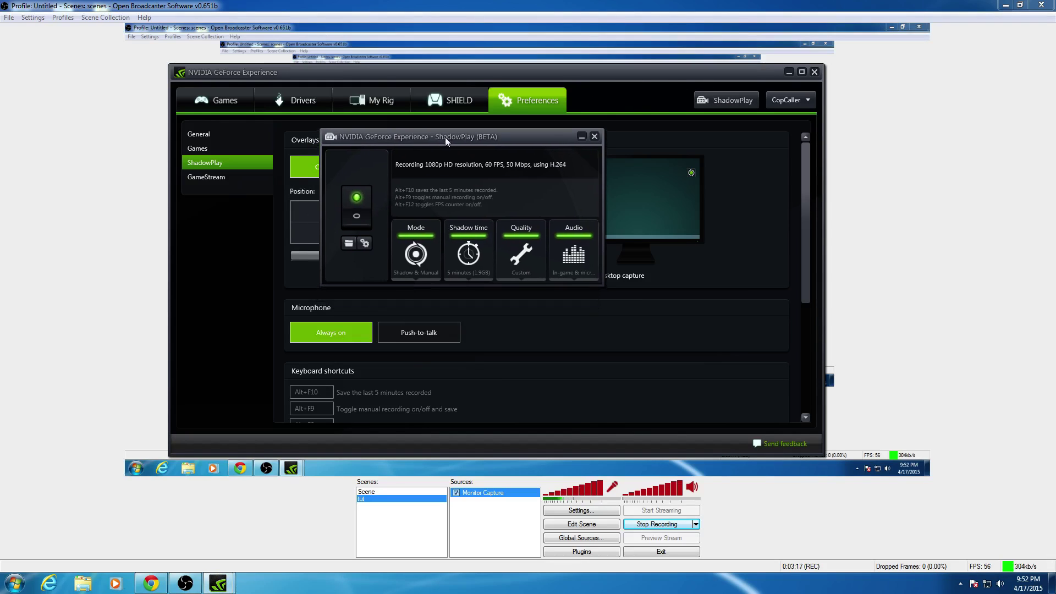
left_click(399, 245)
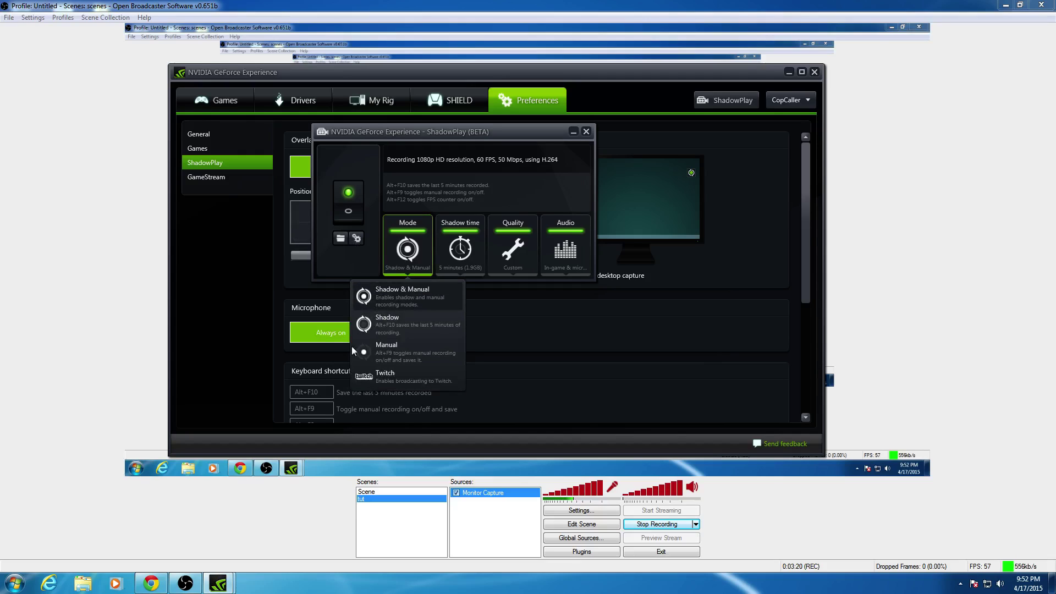
left_click(388, 378)
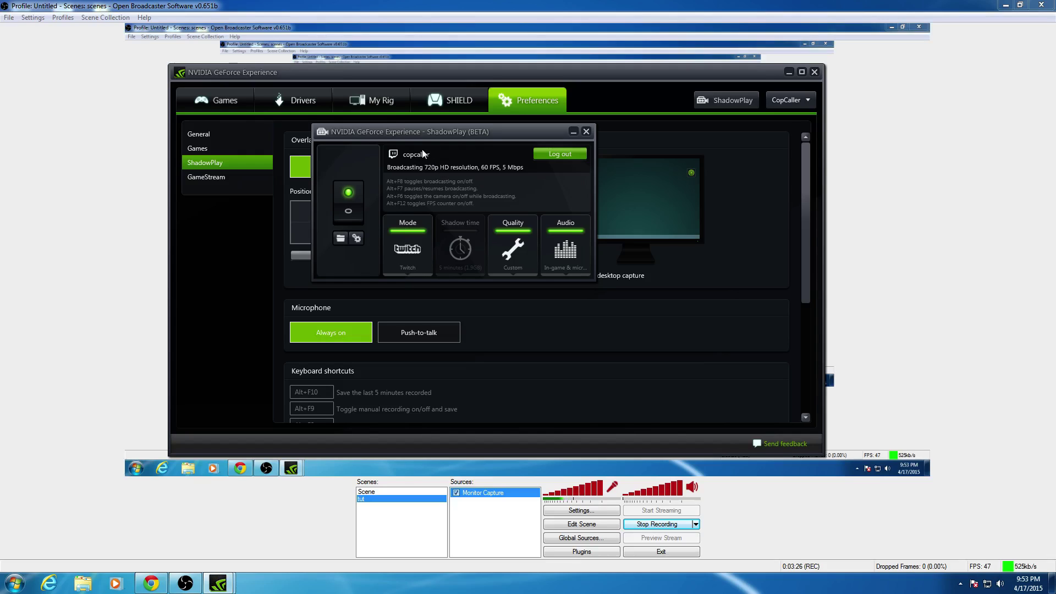
- Log out, then log back in to Twitch, retyping the password after the error
left_click(553, 154)
left_click(556, 155)
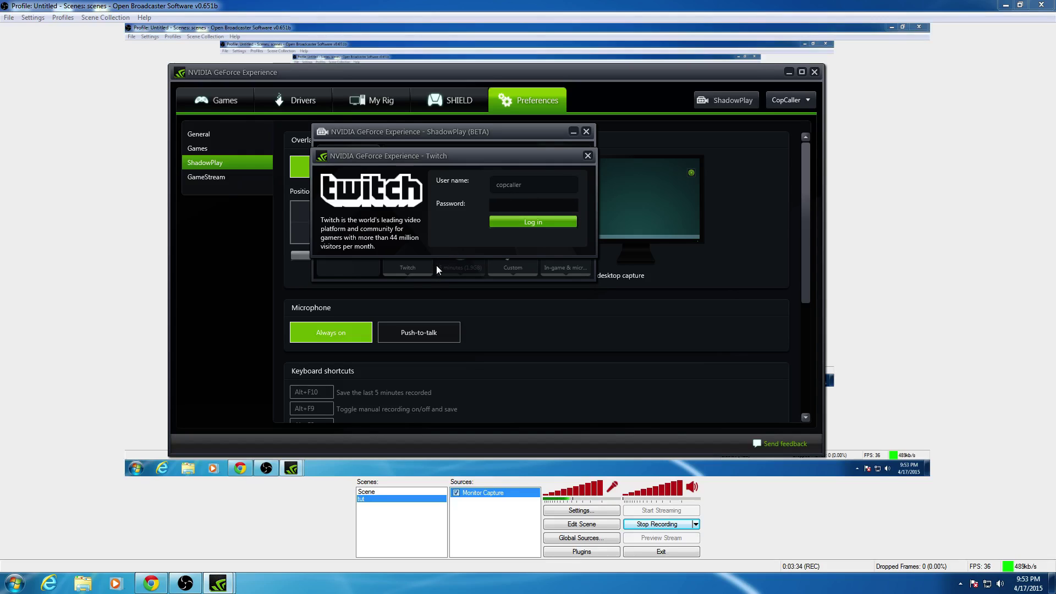
type("*****")
type("**")
left_click(531, 222)
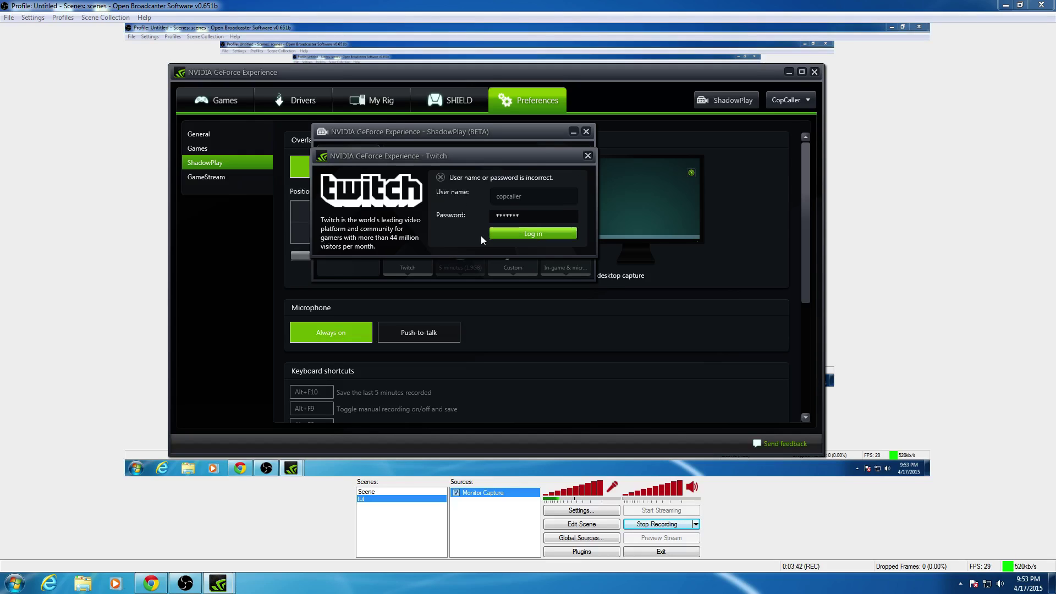
key("shift+Tab")
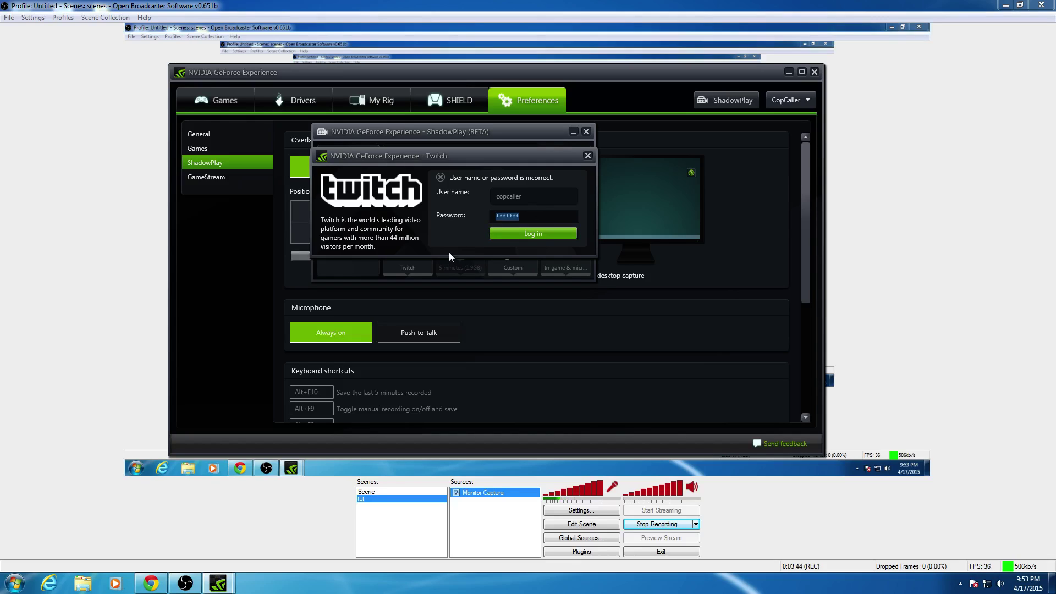
type("*****")
type("**")
type("*")
left_click(527, 234)
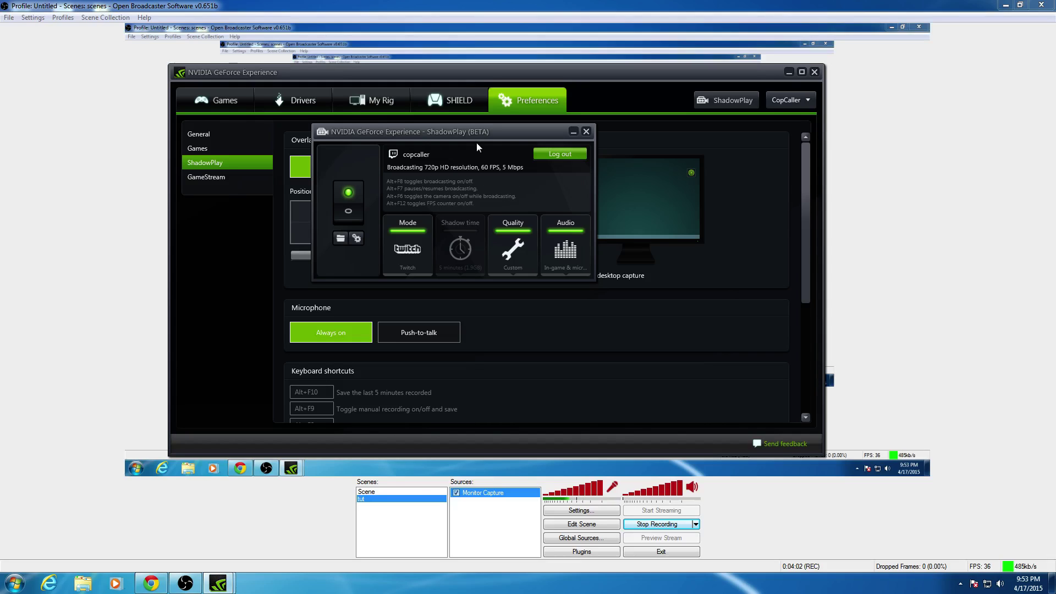
- Drag the ShadowPlay panel lower, out of the way
mouse_move(476, 132)
left_mouse_down()
mouse_move(551, 144)
mouse_move(506, 125)
mouse_move(483, 160)
left_mouse_up()
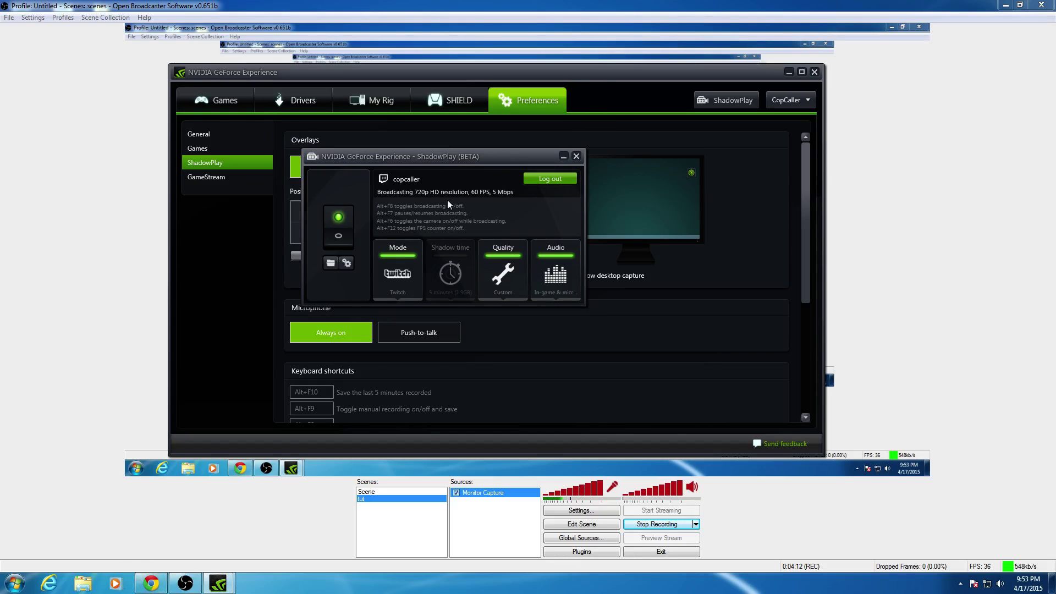
- Open the copcaller Twitch channel page in Chrome, then bring ShadowPlay's panel over it
left_click(152, 583)
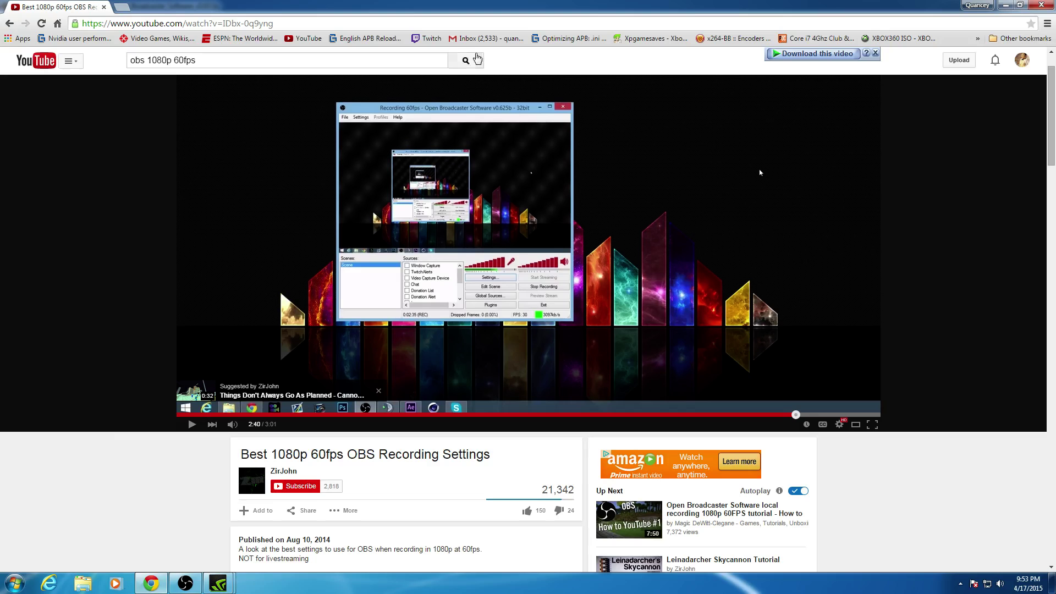
left_click(426, 39)
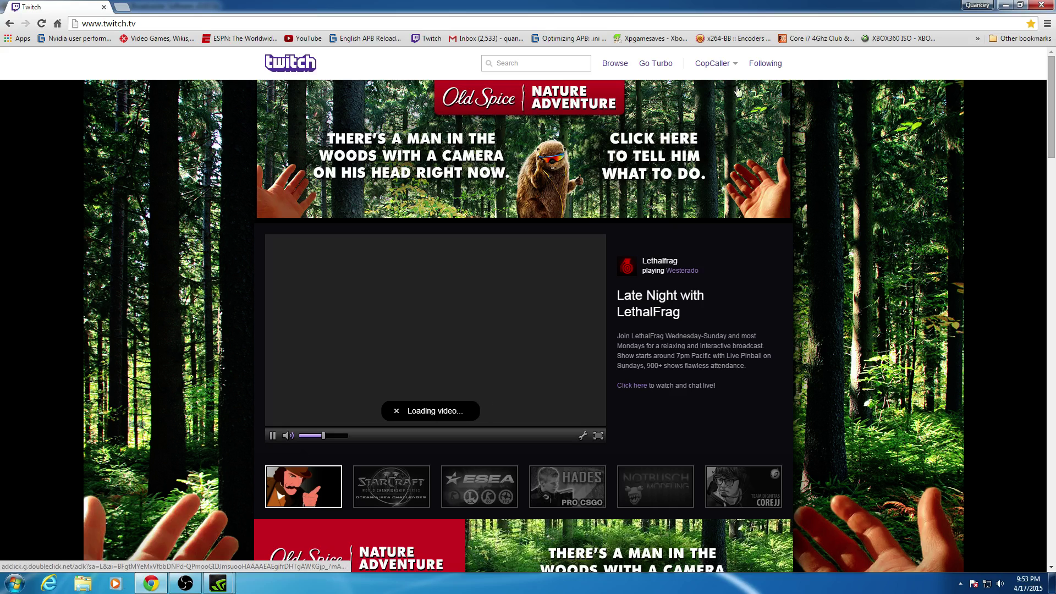
left_click(735, 65)
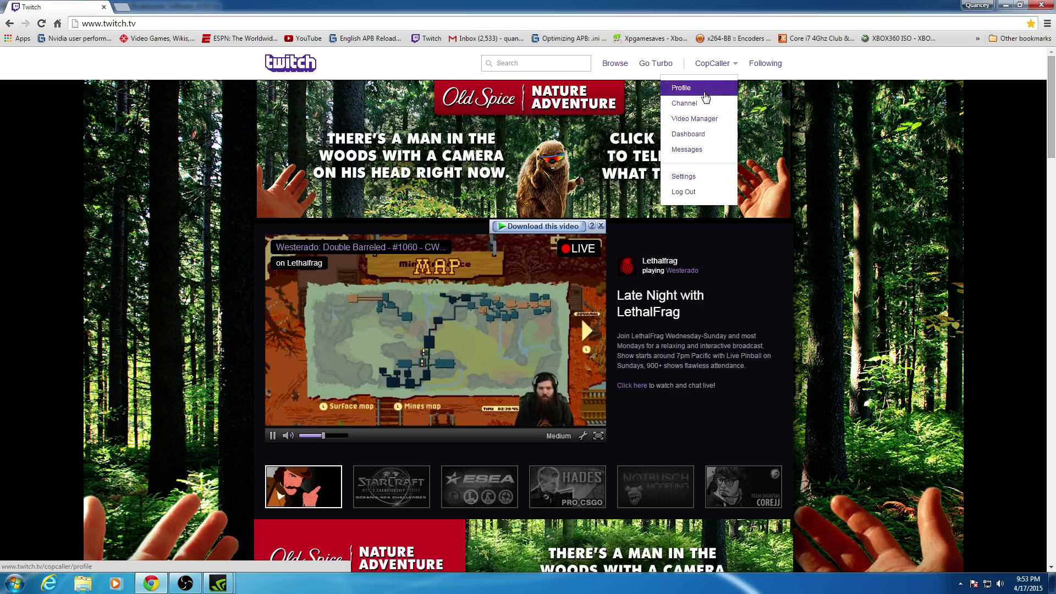
left_click(684, 104)
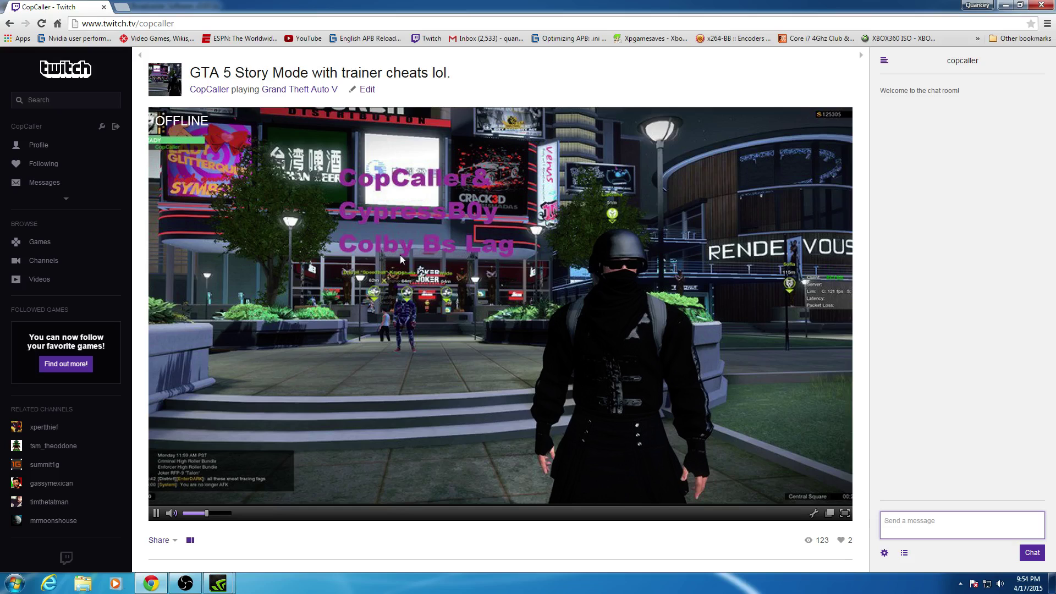
left_click(219, 584)
left_click(273, 521)
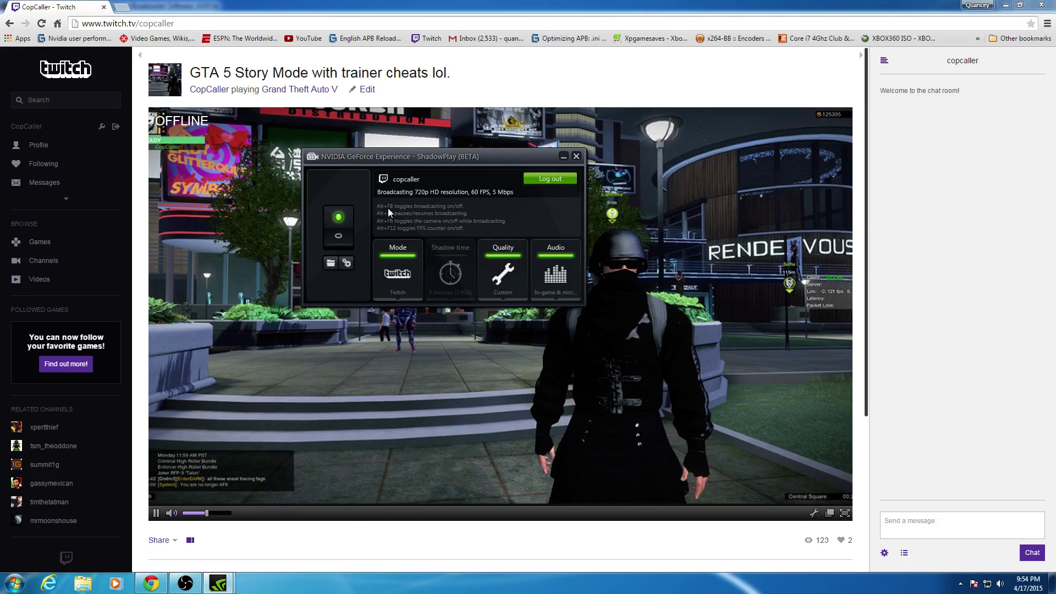
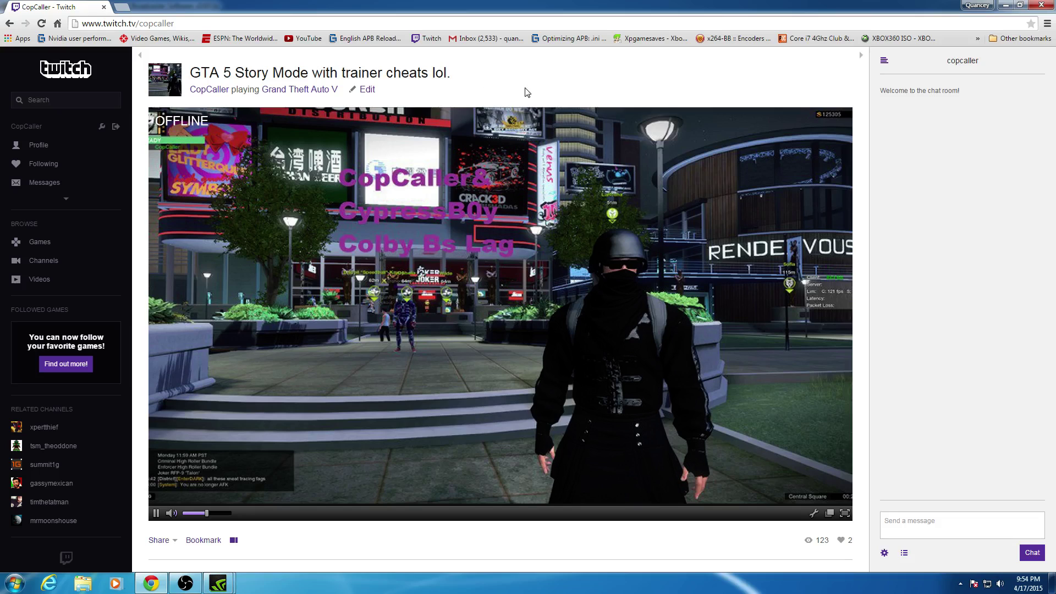
scroll(528, 90, "down", 3)
scroll(549, 274, "up", 3)
- Reload the copcaller Twitch channel page from the right-click menu
right_click(581, 85)
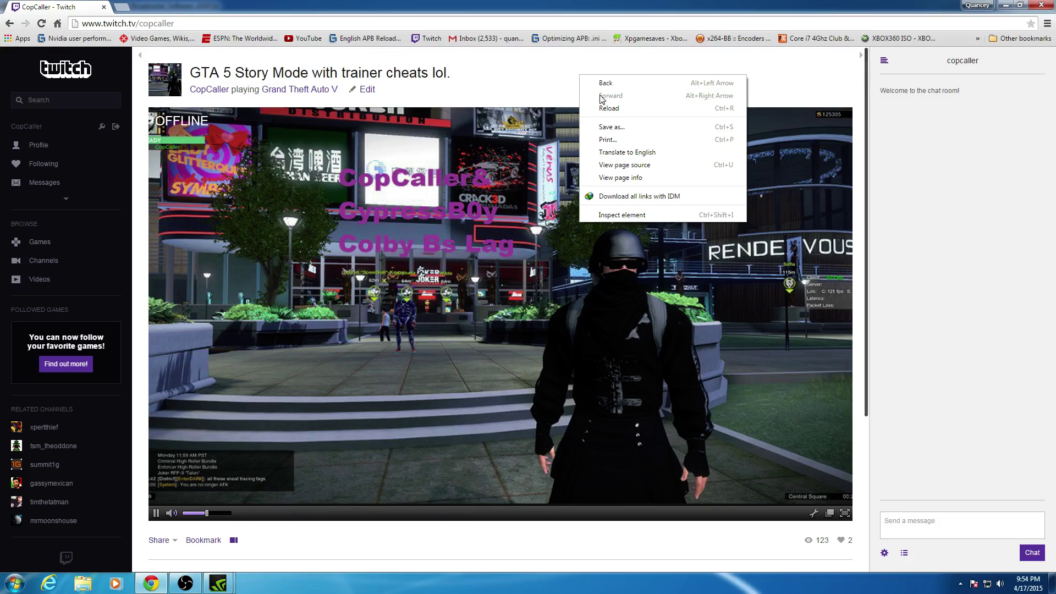
left_click(607, 99)
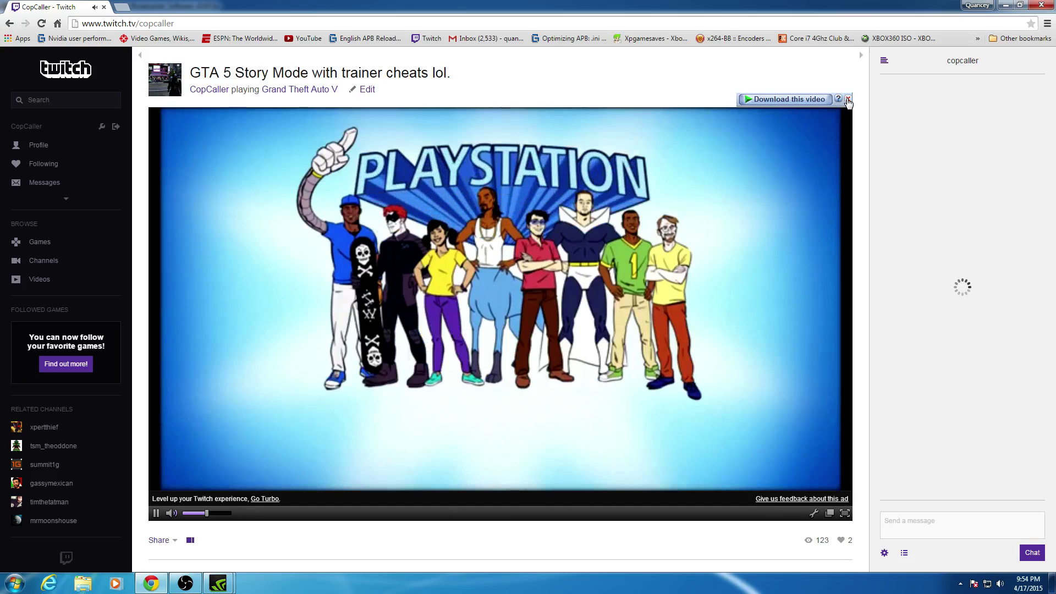
- Dismiss the video download prompt over the player and turn down the stream volume
left_click(846, 99)
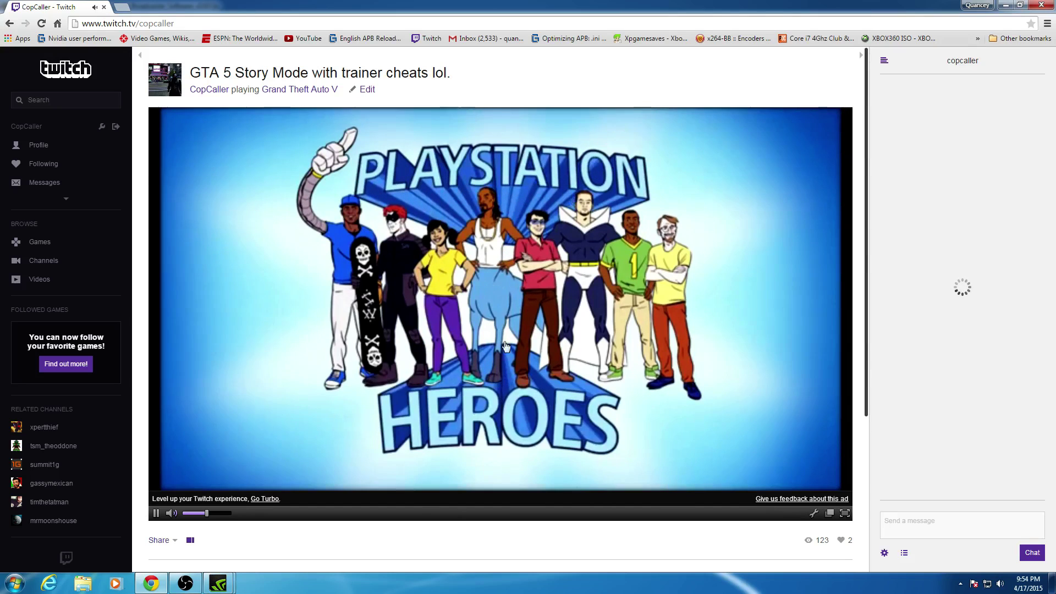
scroll(488, 367, "down", 3)
scroll(489, 366, "up", 3)
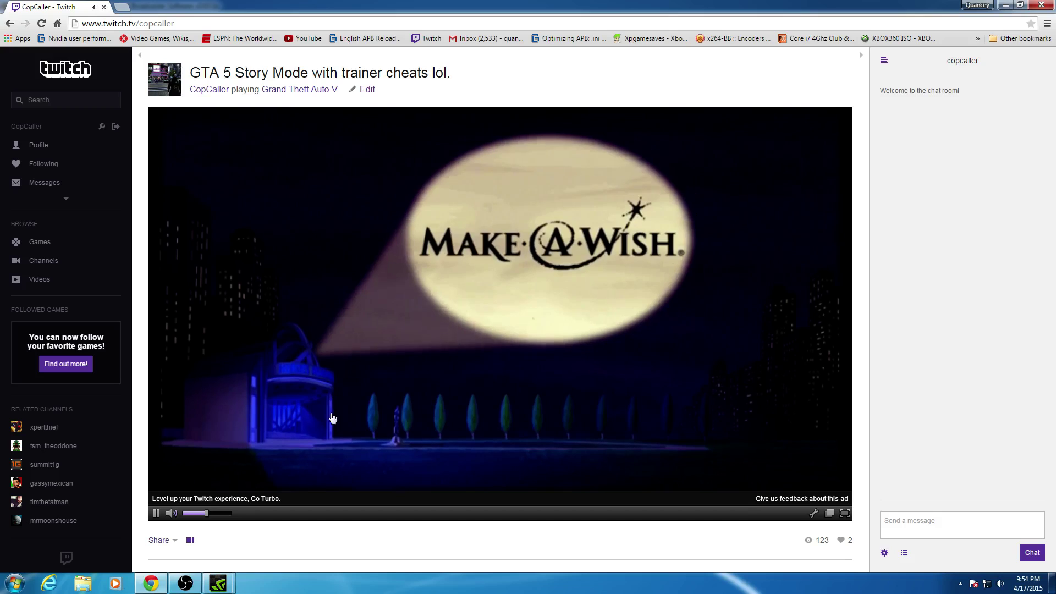
left_click_drag(212, 513, 188, 513)
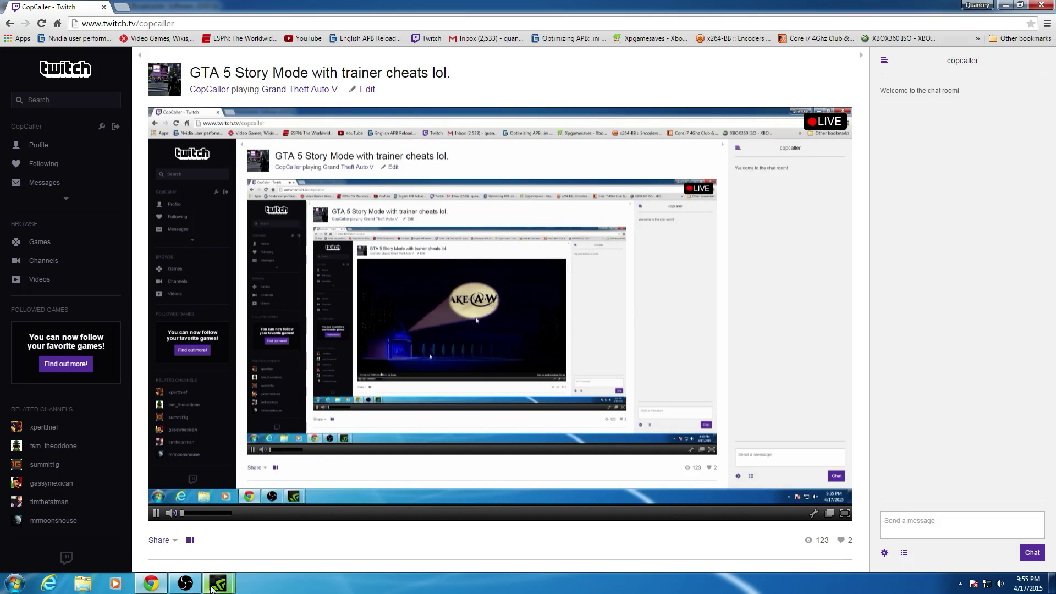
- Confirm ShadowPlay's broadcast mode stays on Twitch, then bring OBS to the front
mouse_move(217, 583)
left_click(280, 516)
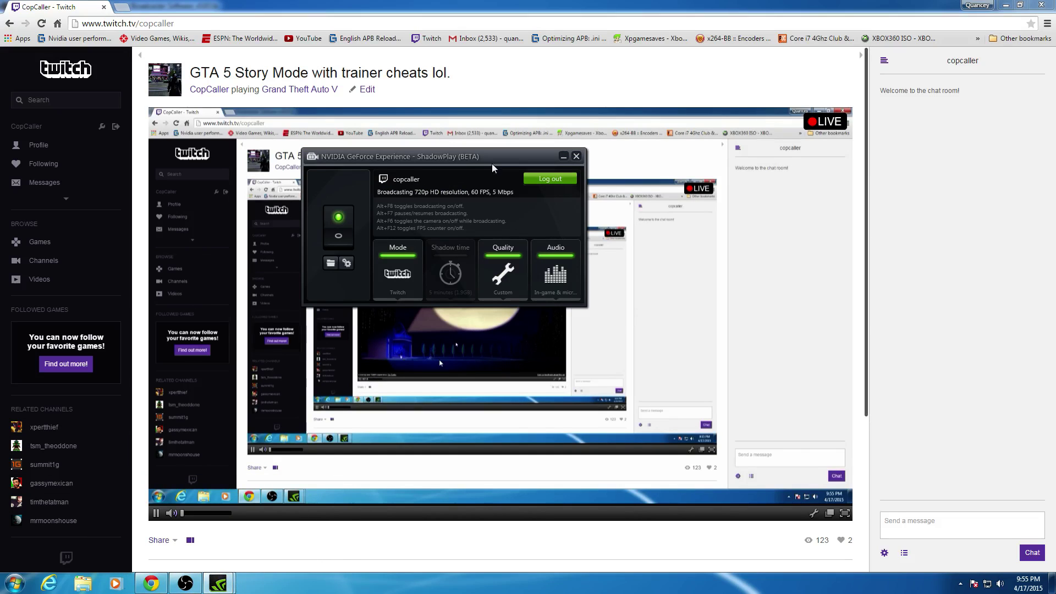
left_click_drag(482, 156, 546, 144)
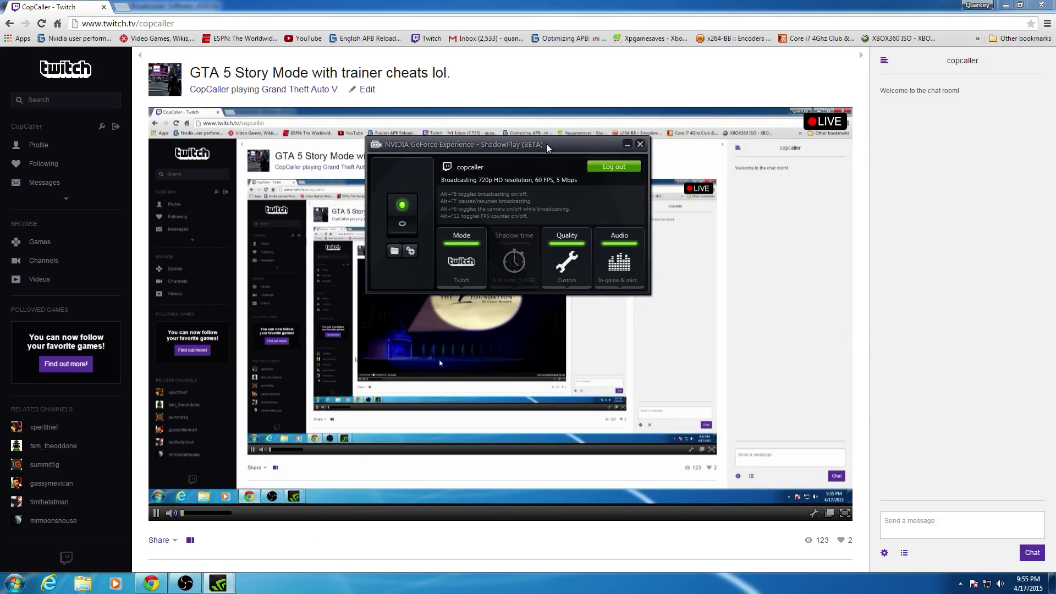
left_click(466, 252)
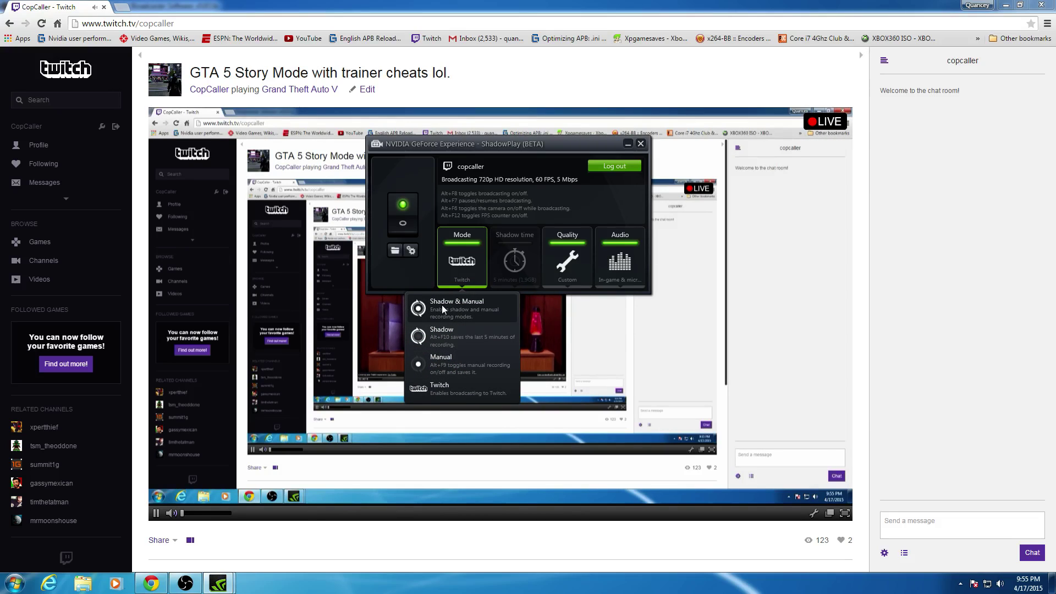
left_click(565, 142)
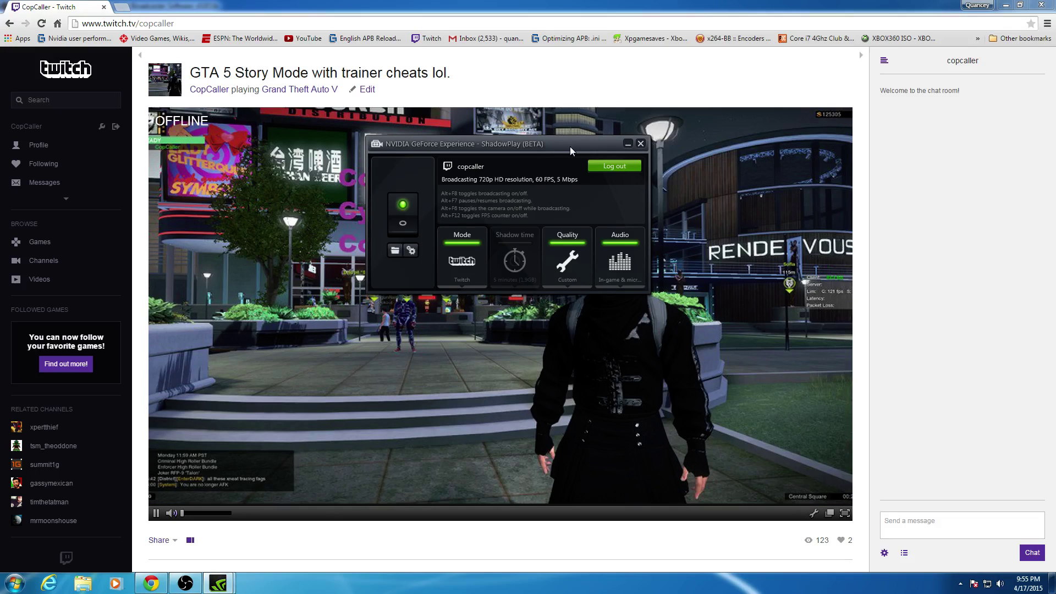
left_click_drag(561, 143, 470, 146)
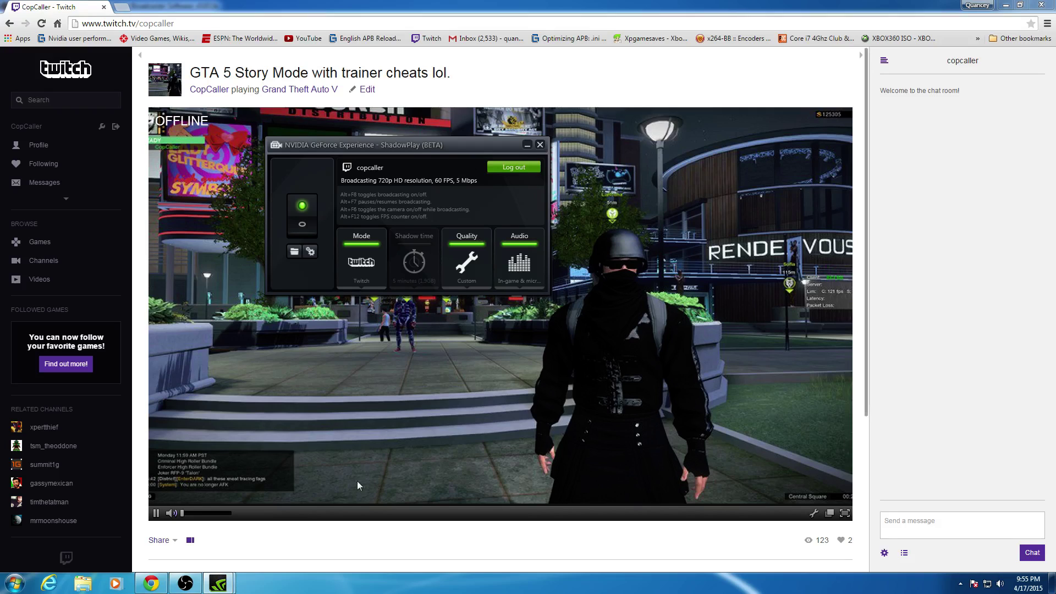
left_click(186, 582)
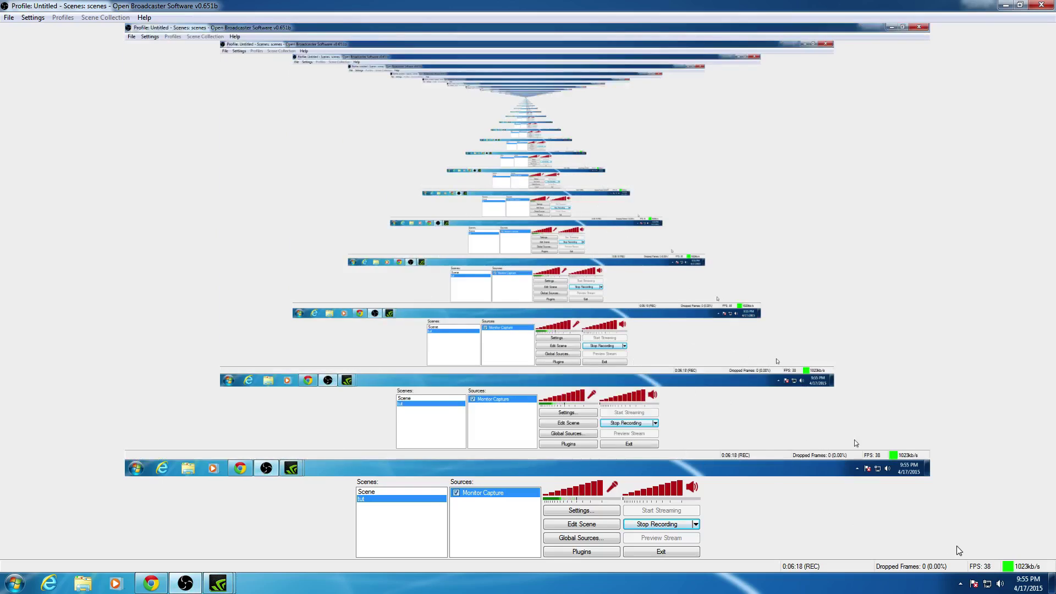